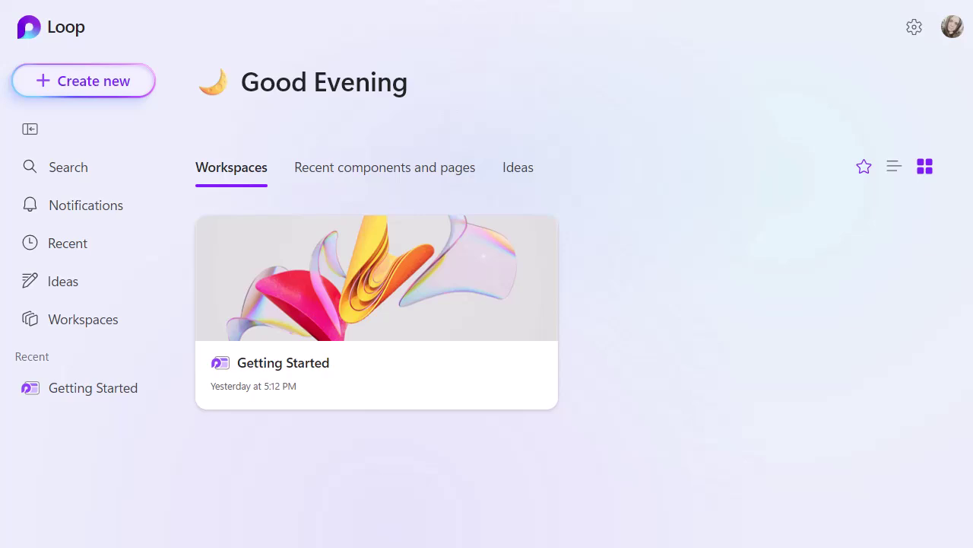
Open the Getting Started workspace and view its Check the Basics and Create a Component pages
click(404, 304)
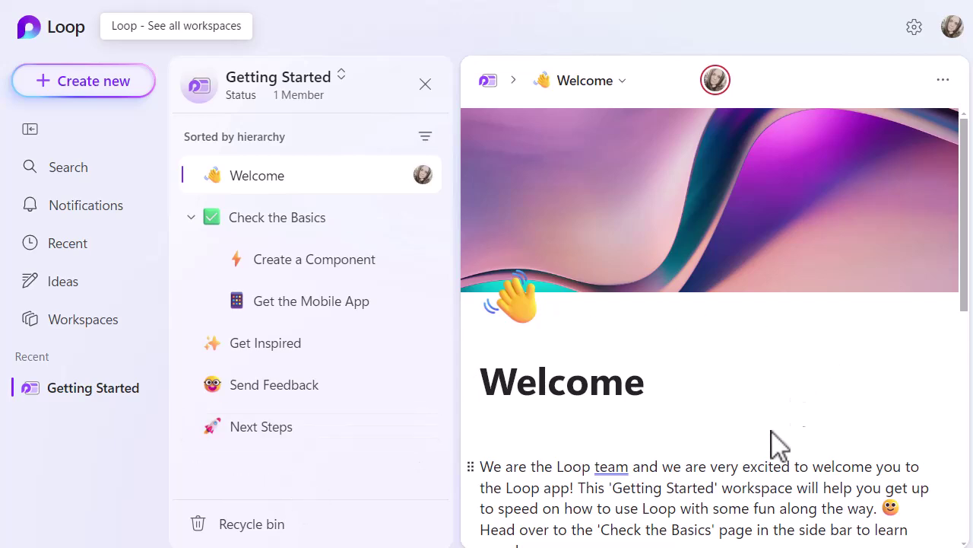
scroll(761, 323, down, 7)
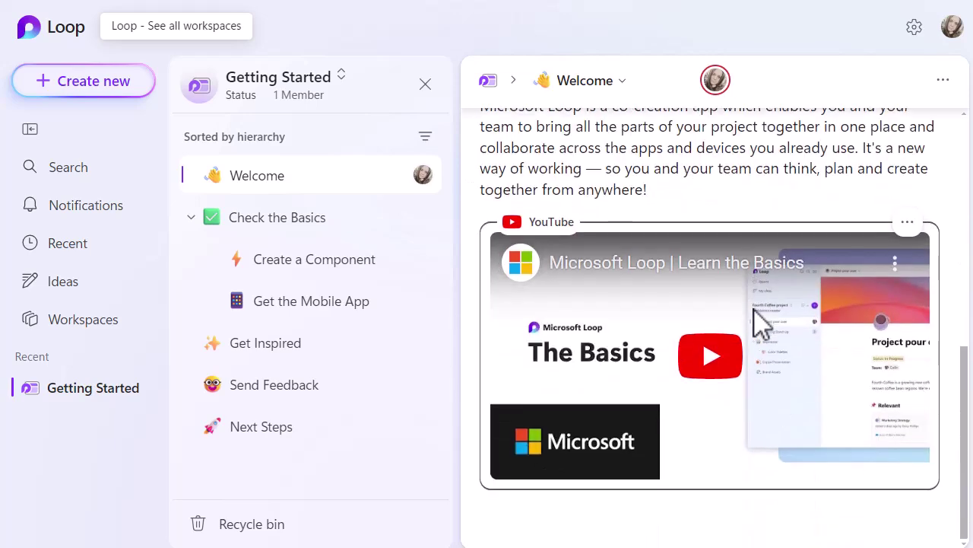
scroll(760, 321, up, 5)
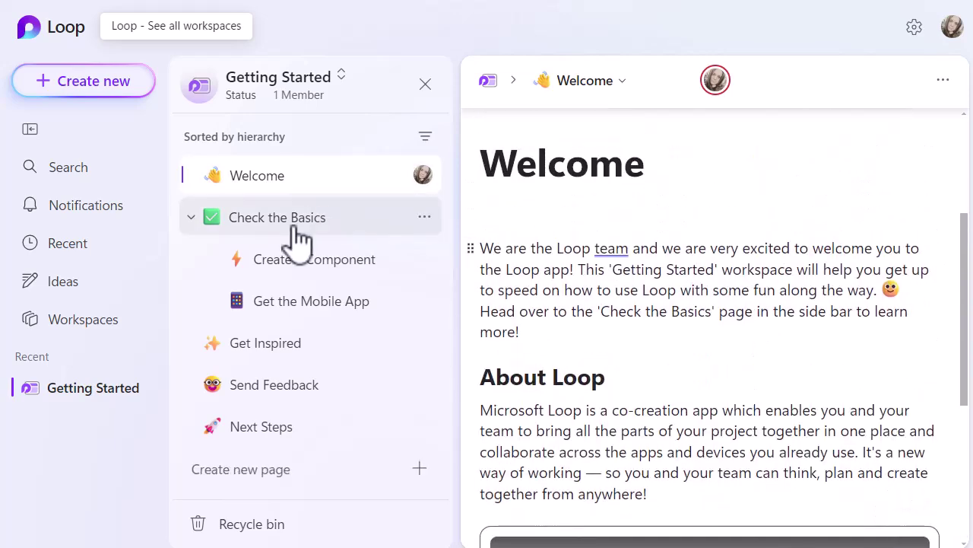
click(298, 238)
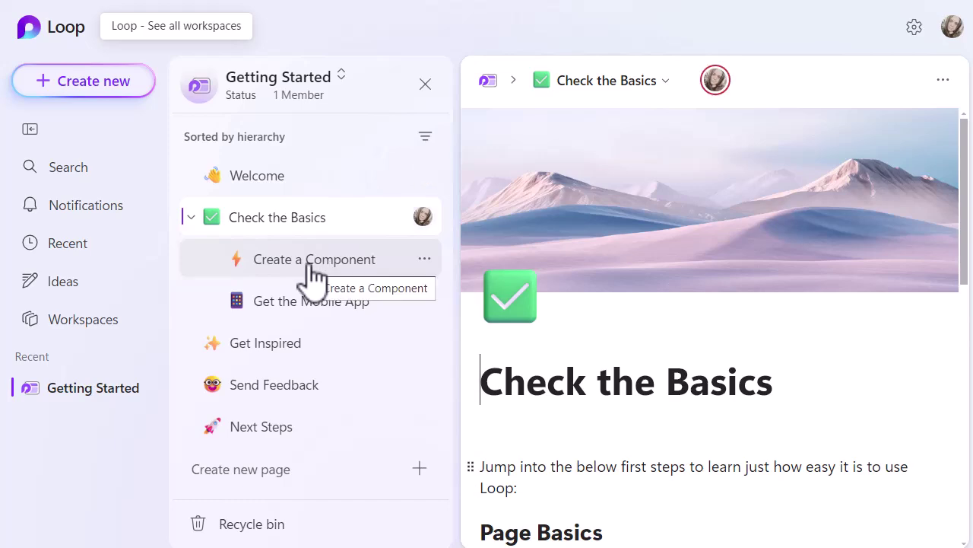
click(310, 265)
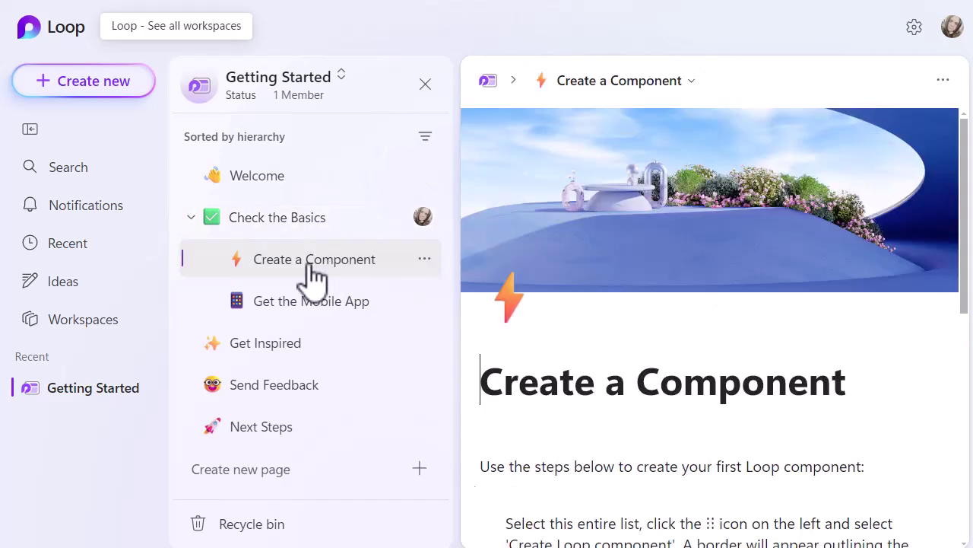
View the Get the Mobile App page and its options, then move Get Inspired below Send Feedback
scroll(624, 401, down, 3)
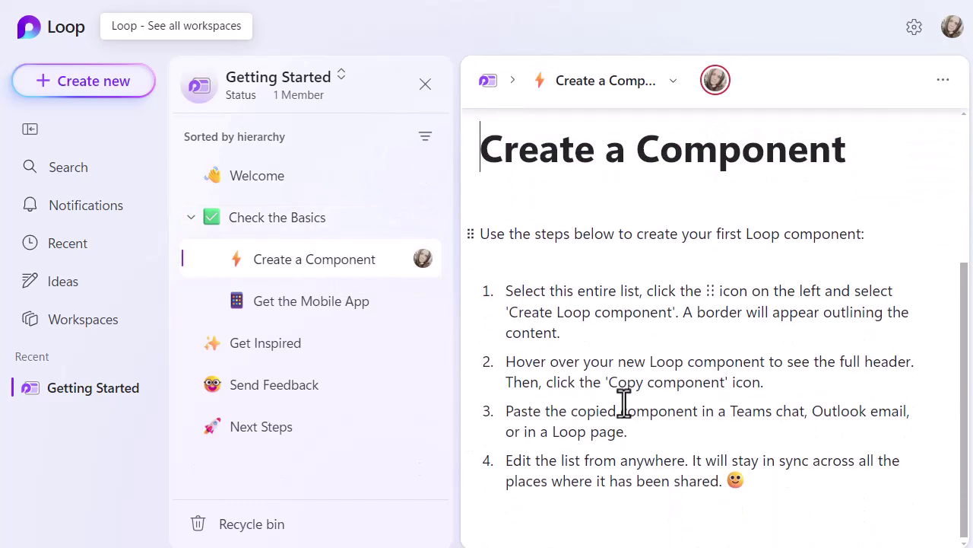
scroll(623, 402, up, 3)
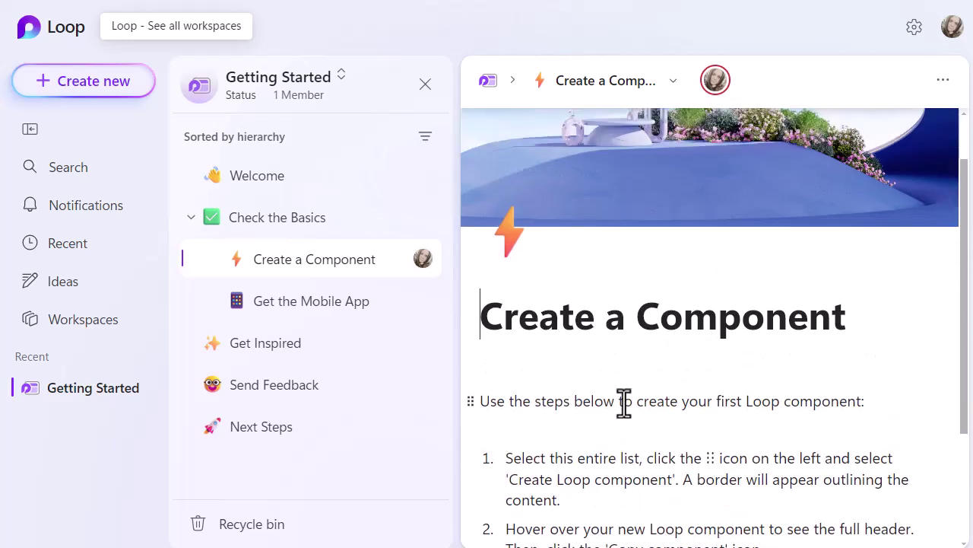
click(312, 305)
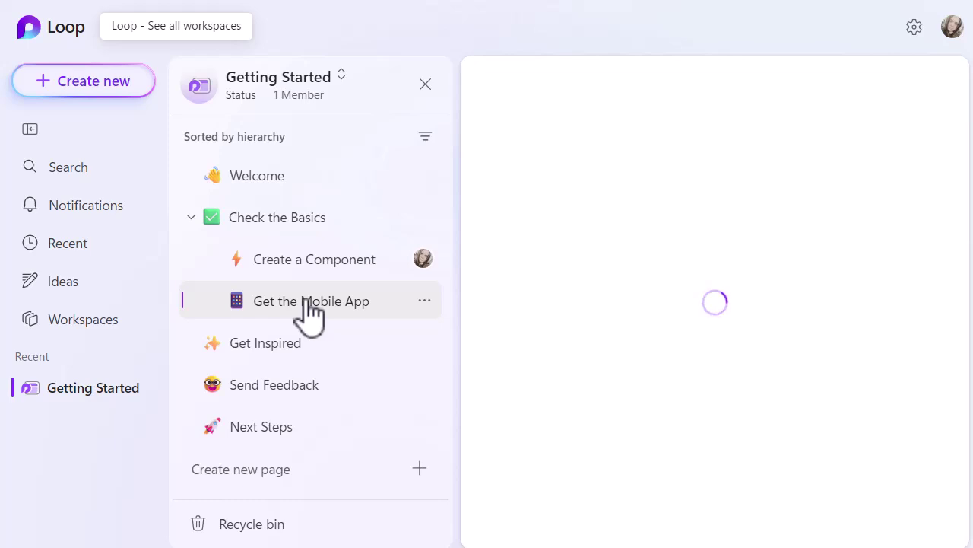
click(424, 301)
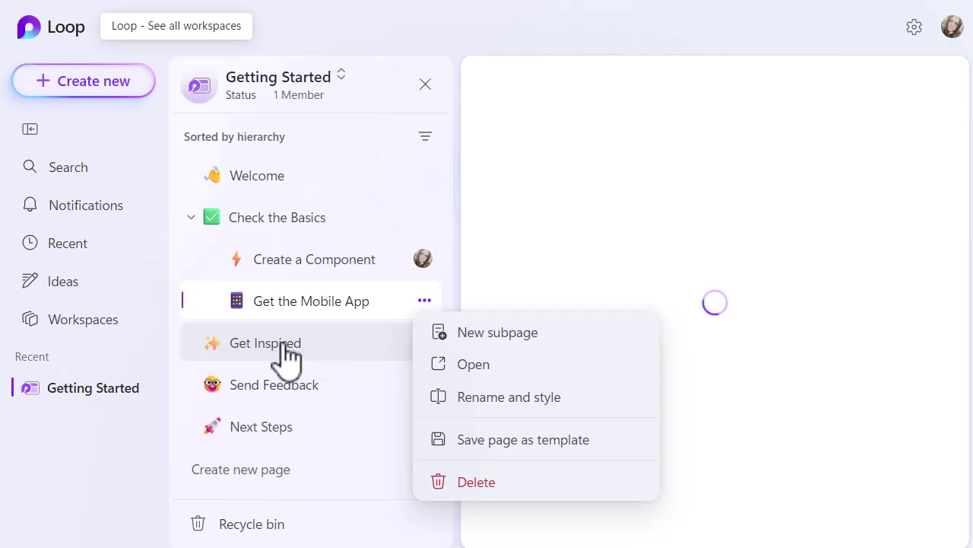
drag(287, 348, 270, 370)
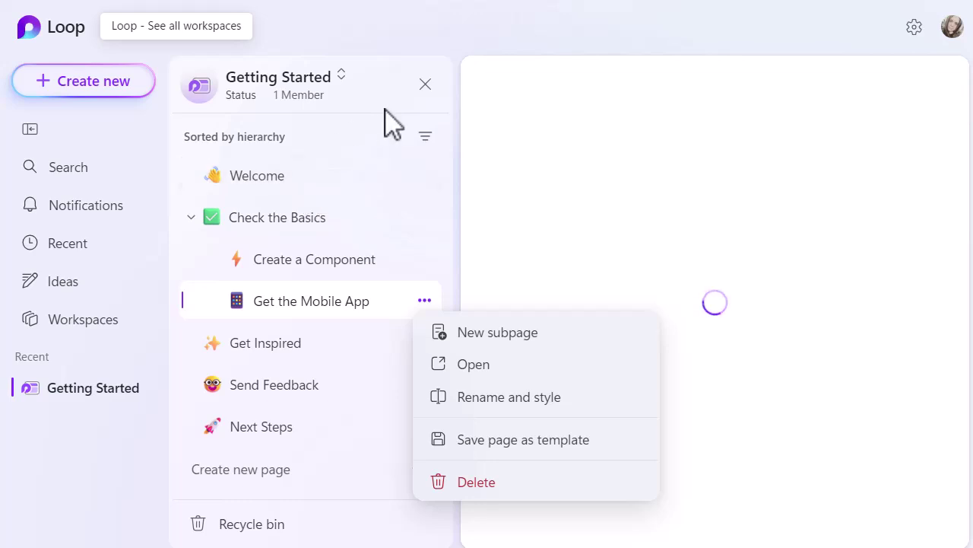
Close the Getting Started page list and start a new workspace from the workspaces home
click(426, 84)
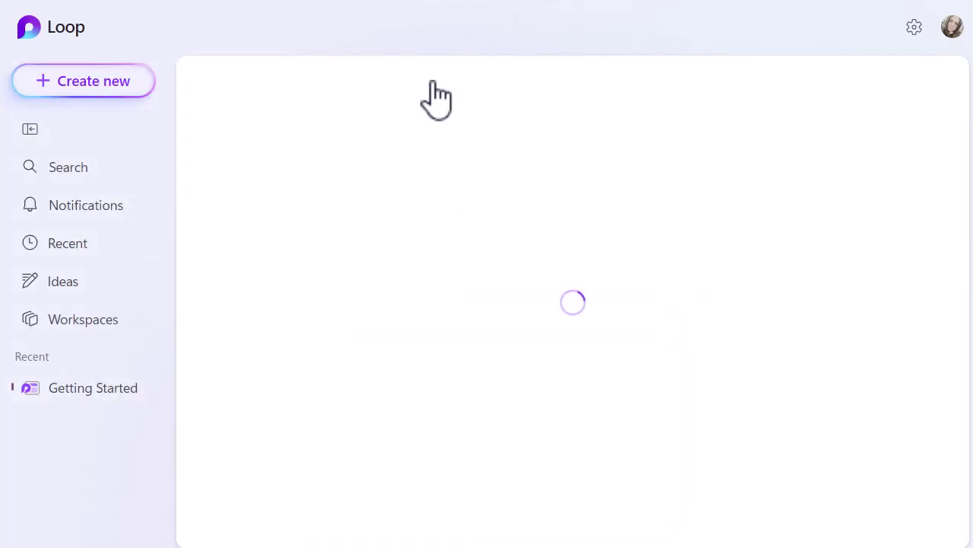
click(61, 34)
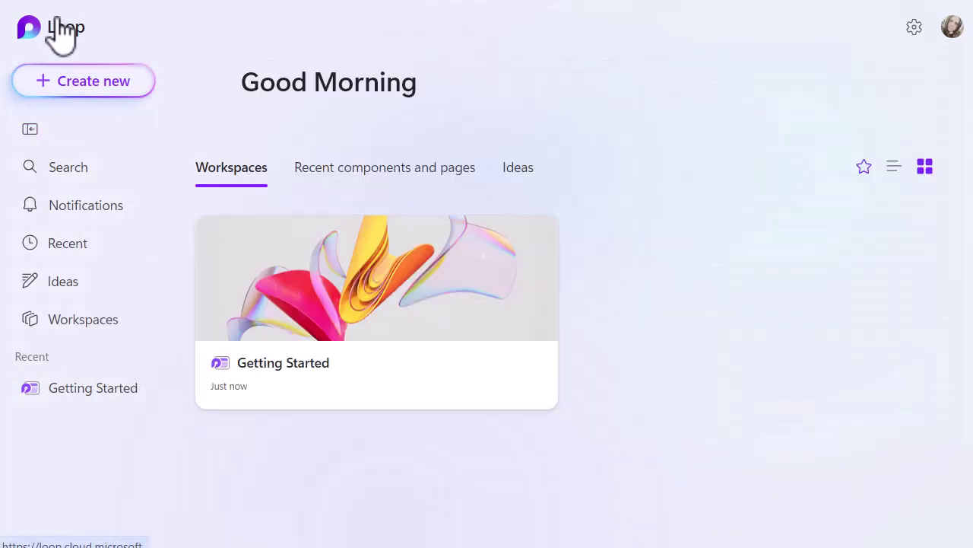
click(68, 92)
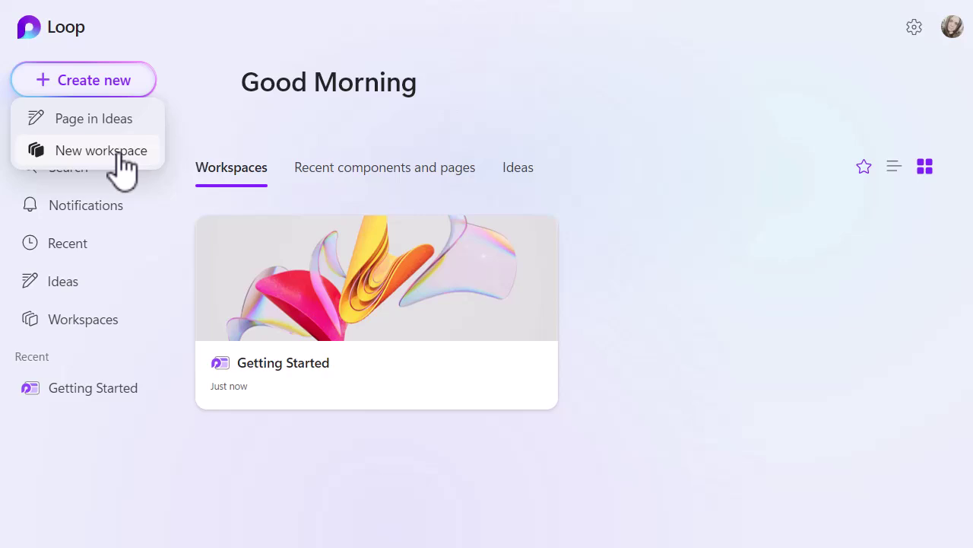
click(120, 155)
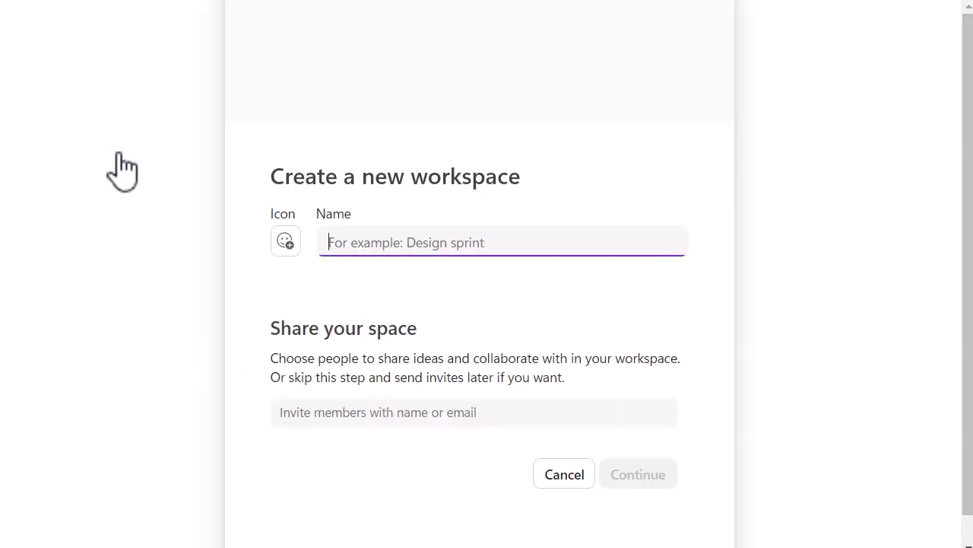
Name the new workspace 'project Paris', keeping the default icon
text(pro)
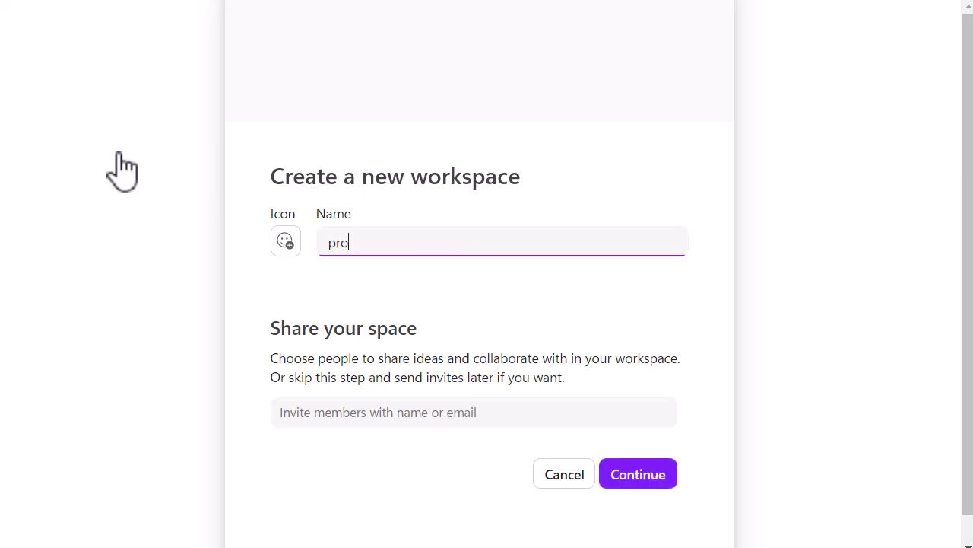
text(ject Paris)
click(285, 242)
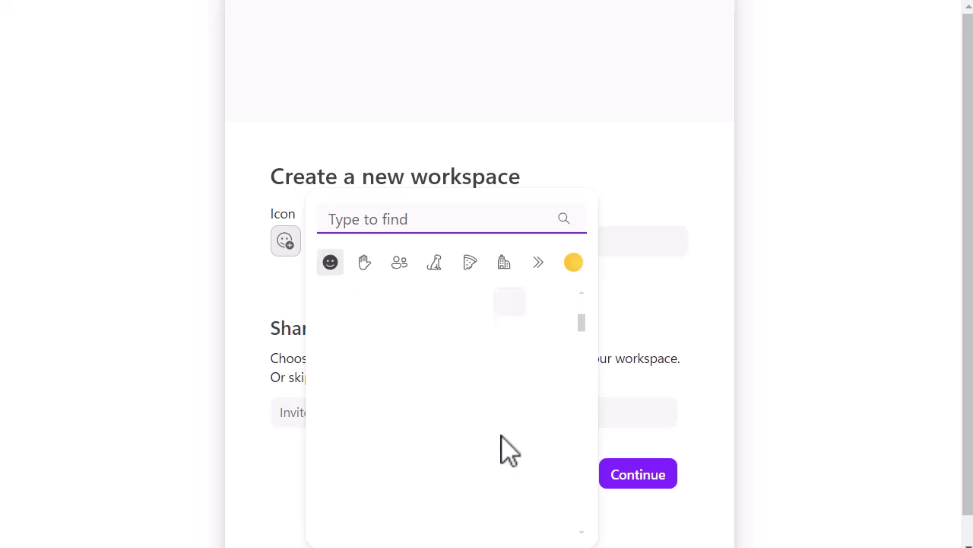
click(627, 313)
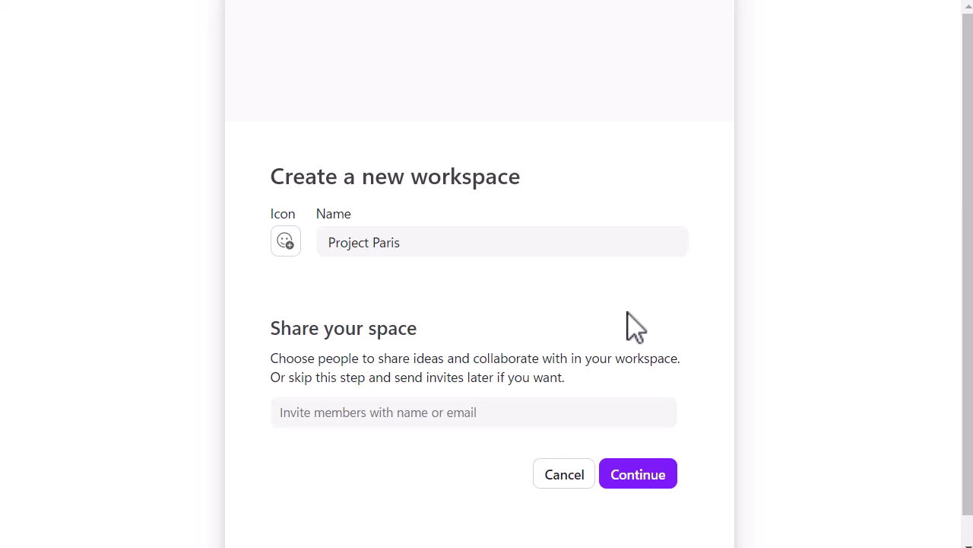
Continue past setup and create the Project Paris workspace without adding files
click(619, 483)
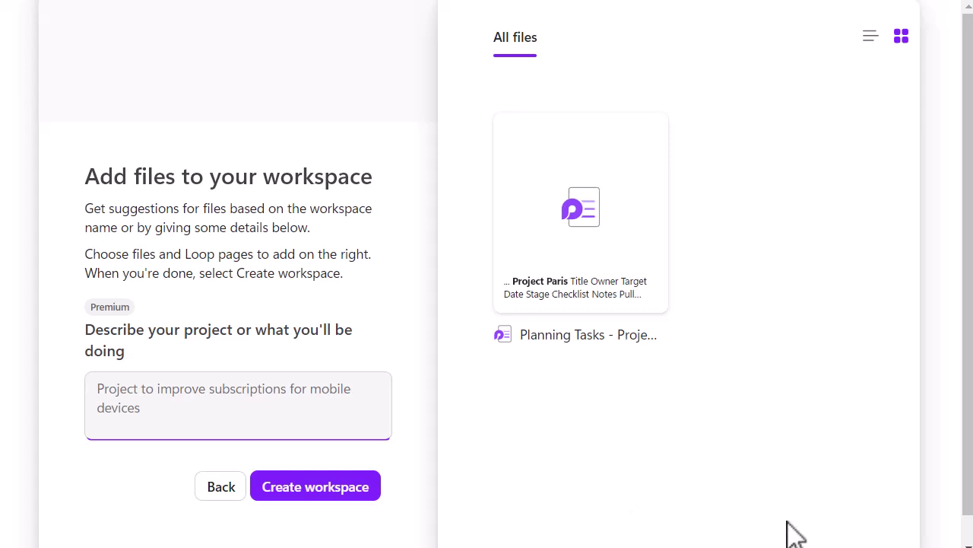
click(313, 487)
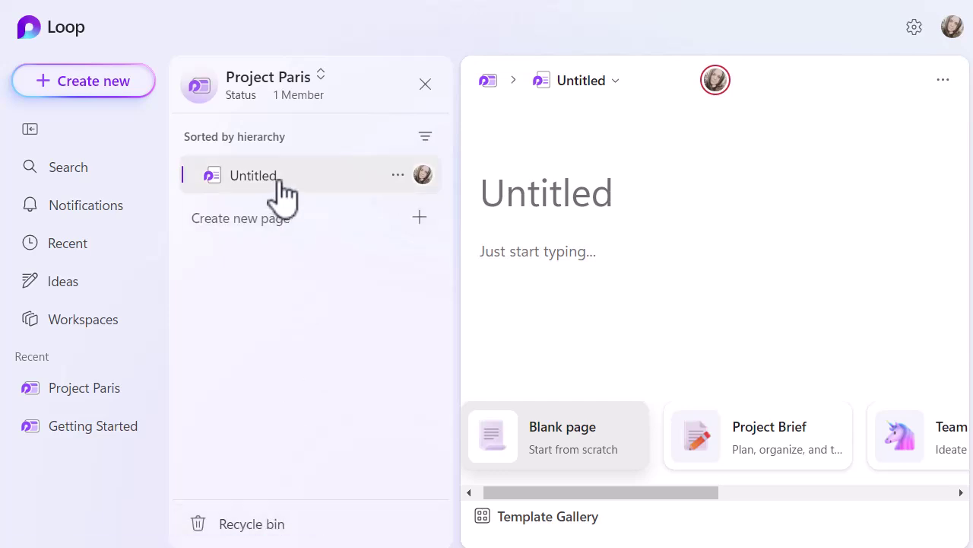
Add a new page and title it 'Introduction'
click(419, 219)
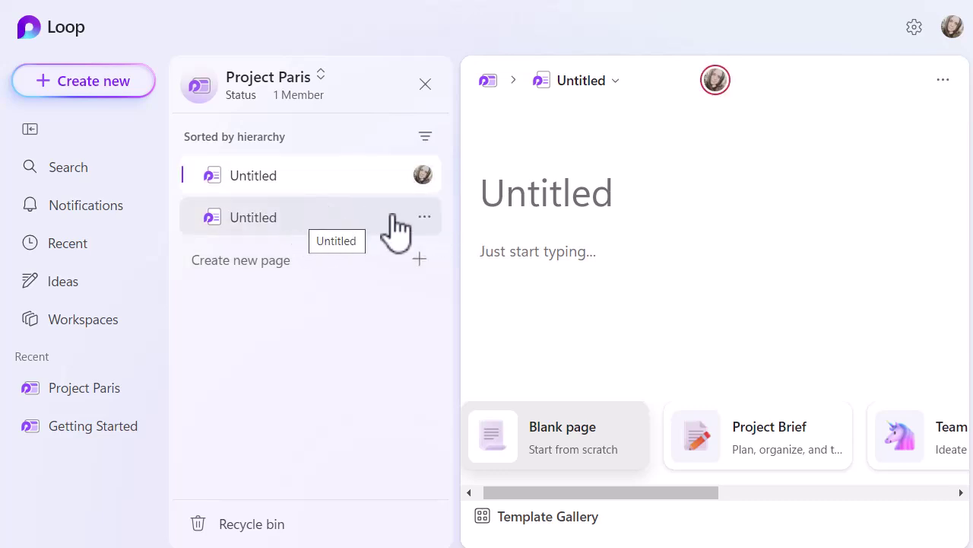
click(424, 217)
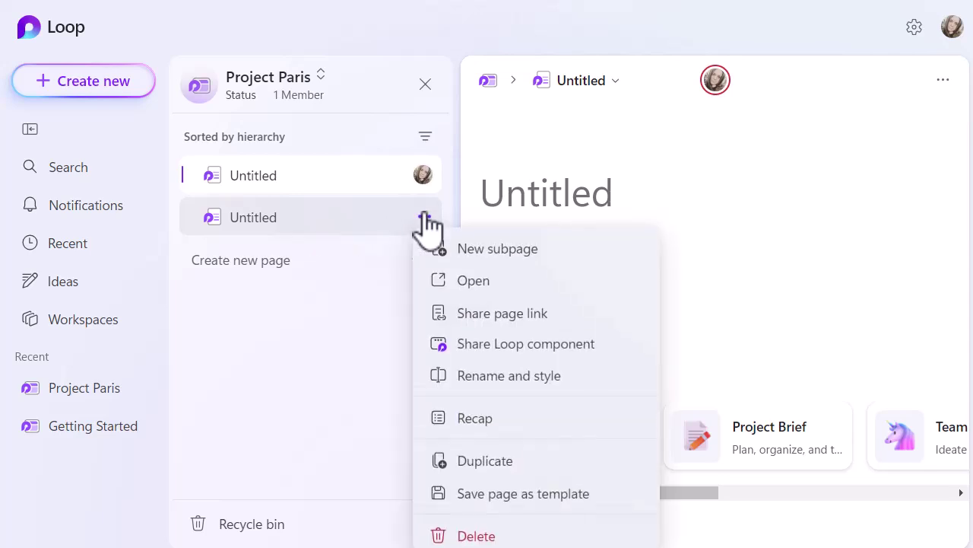
click(492, 375)
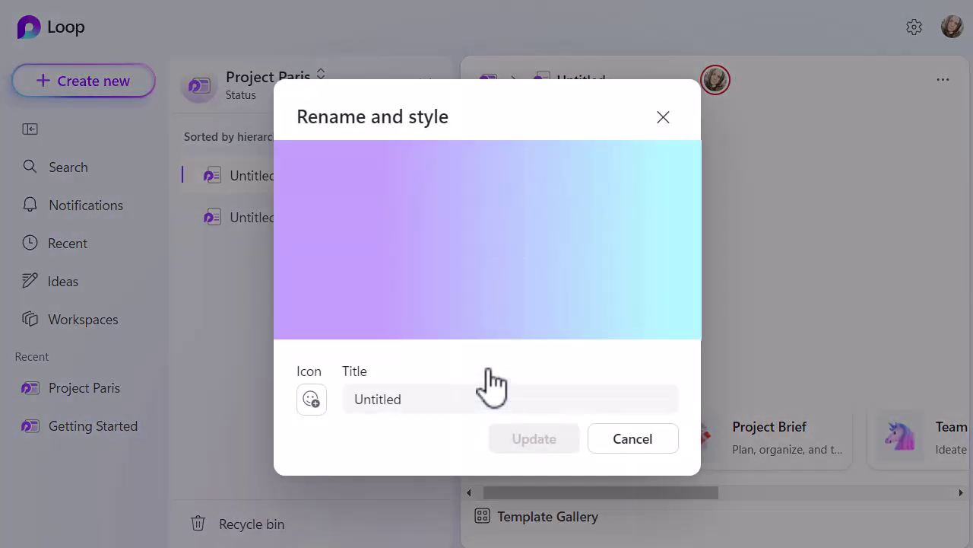
double_click(434, 406)
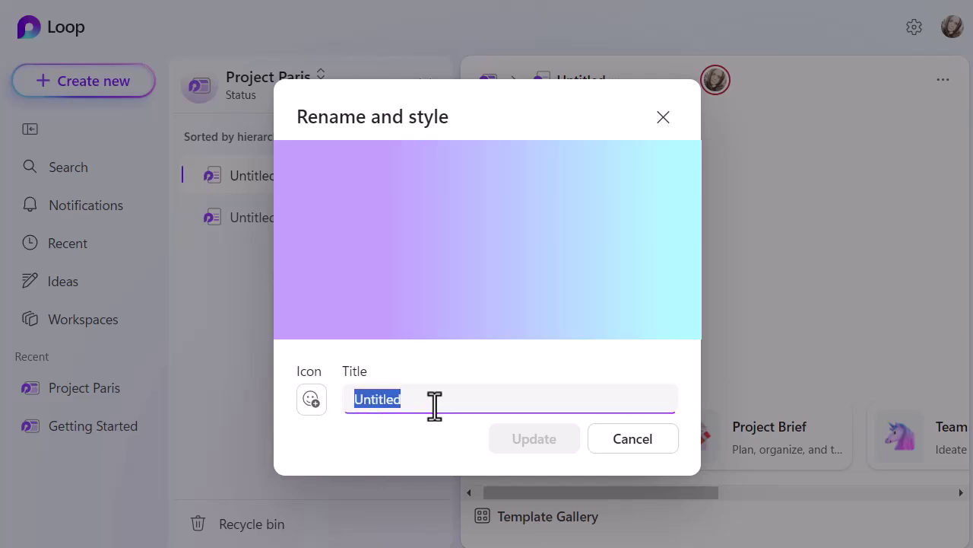
text(Int)
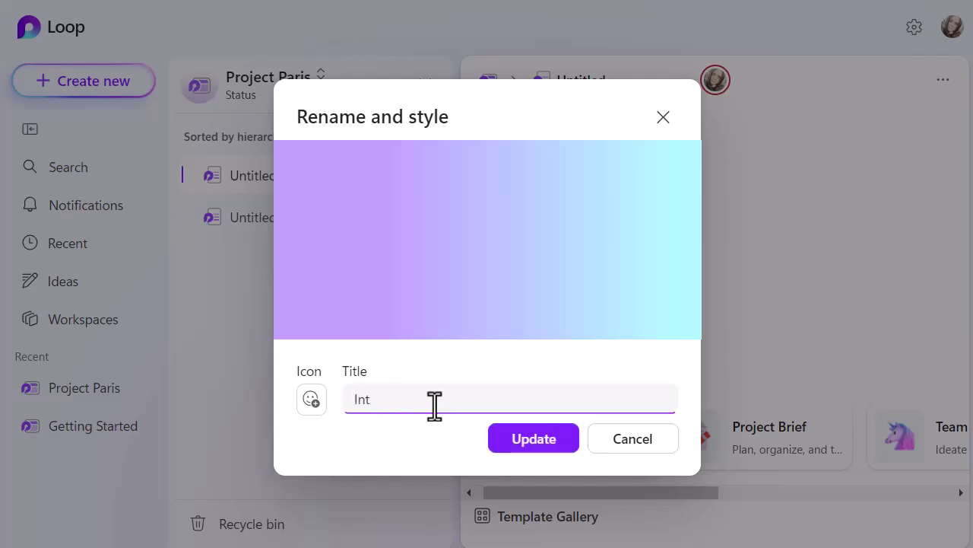
text(roduction)
click(506, 446)
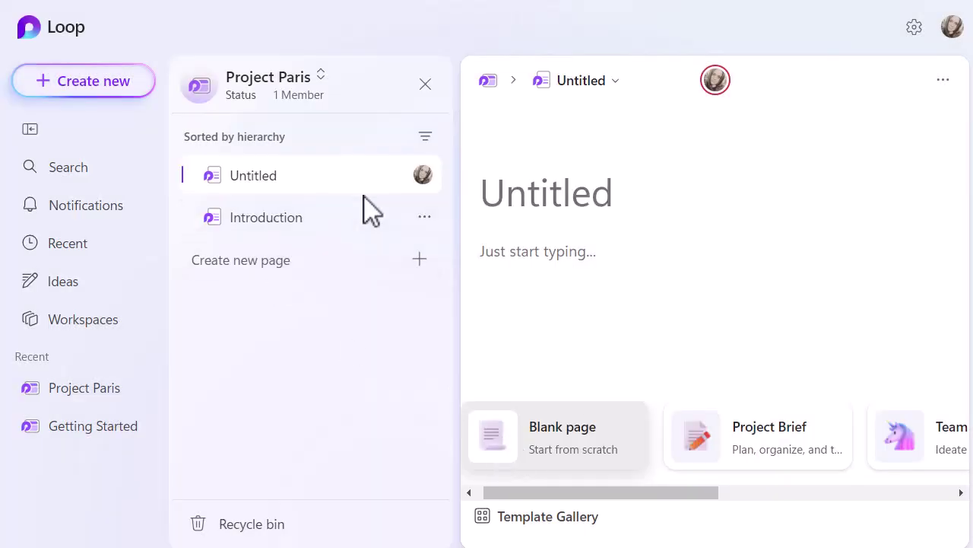
Rename the first Untitled page to 'Project Overview'
click(398, 177)
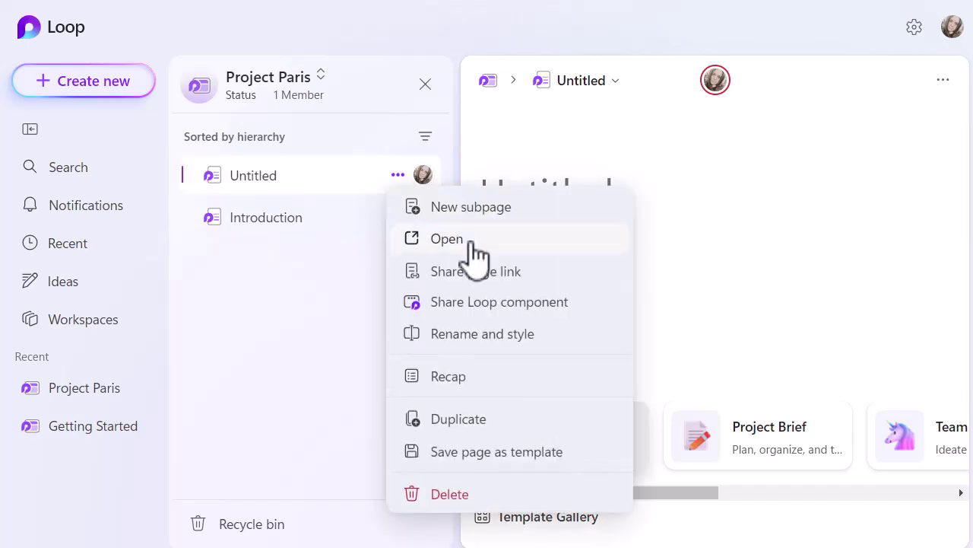
click(460, 335)
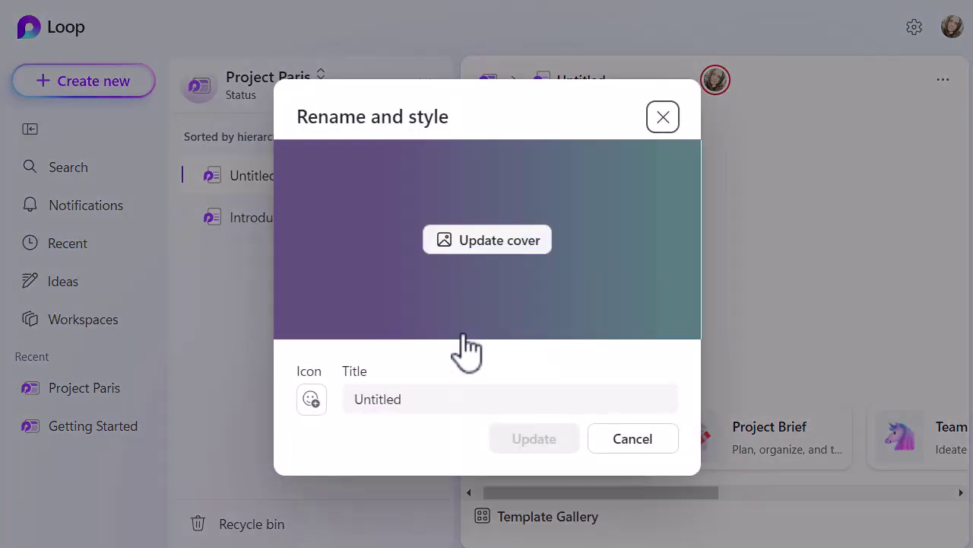
click(458, 336)
double_click(396, 403)
text(Pr)
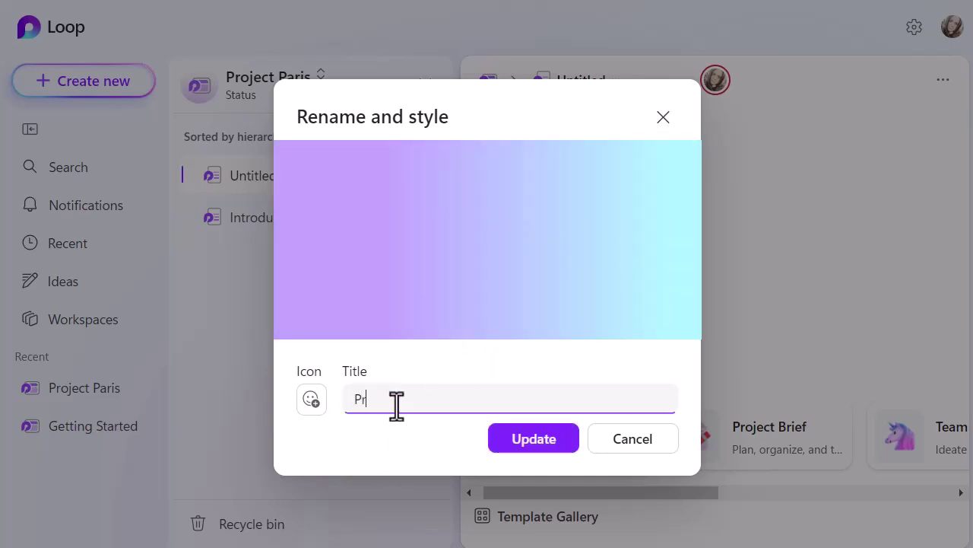
text(oject Overview)
click(537, 444)
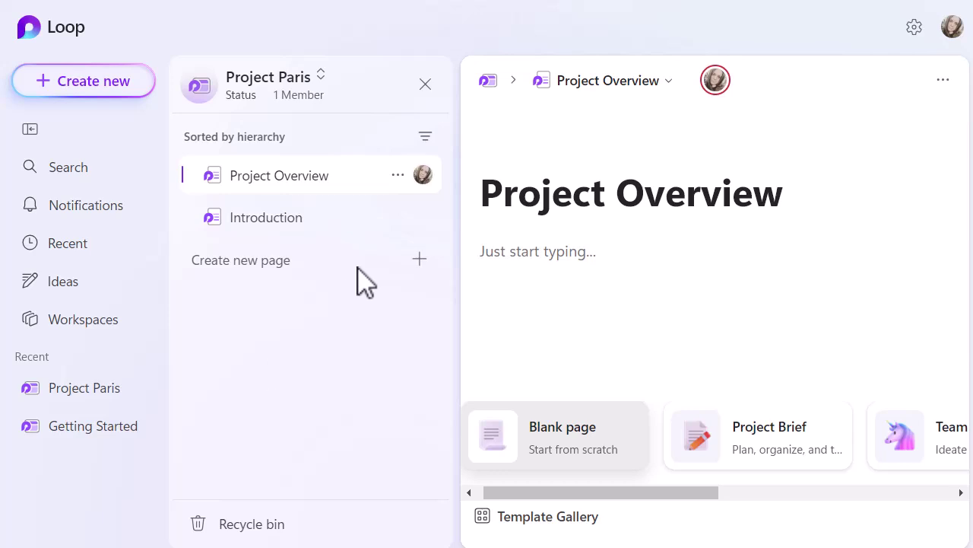
Create a new subpage under Project Overview and retitle it from Untitled to 'People & Roles'
mouse_move(406, 217)
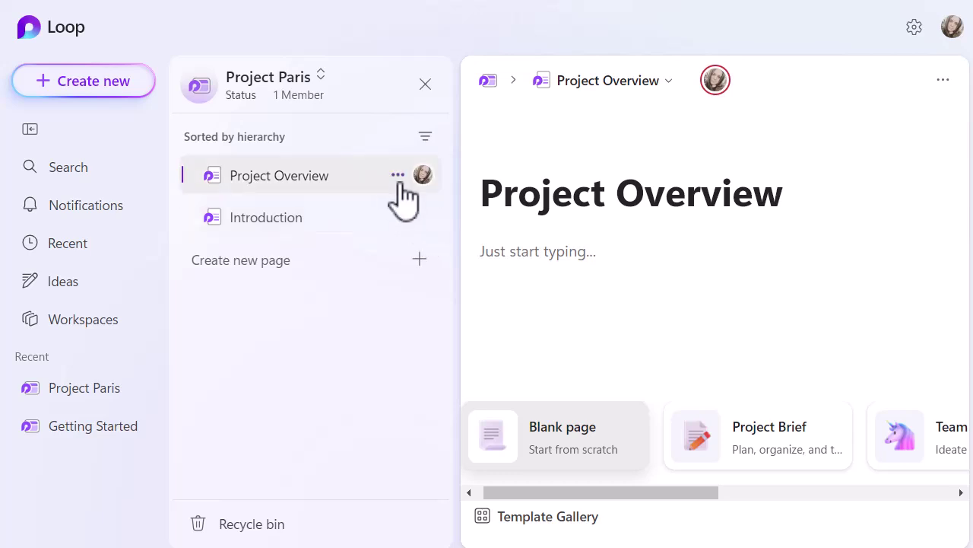
click(398, 176)
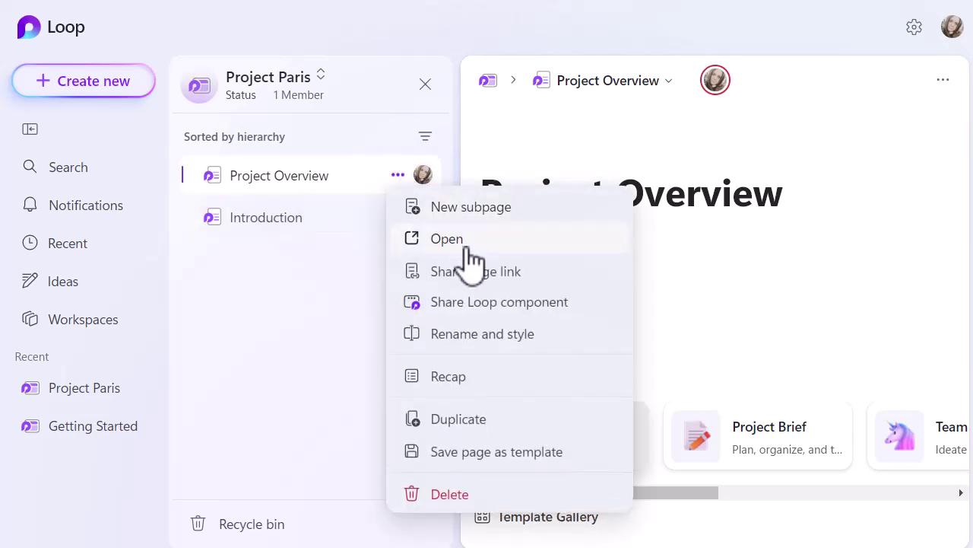
click(487, 219)
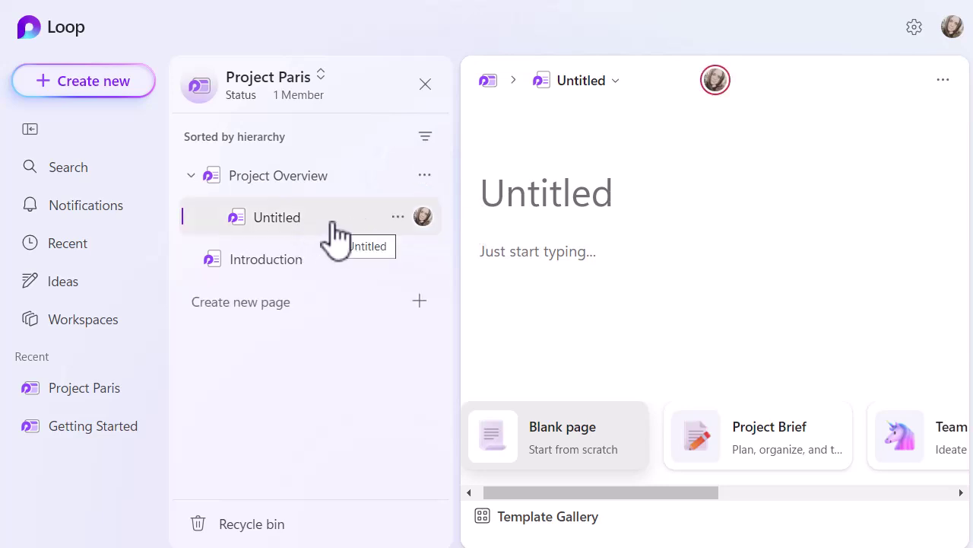
click(398, 218)
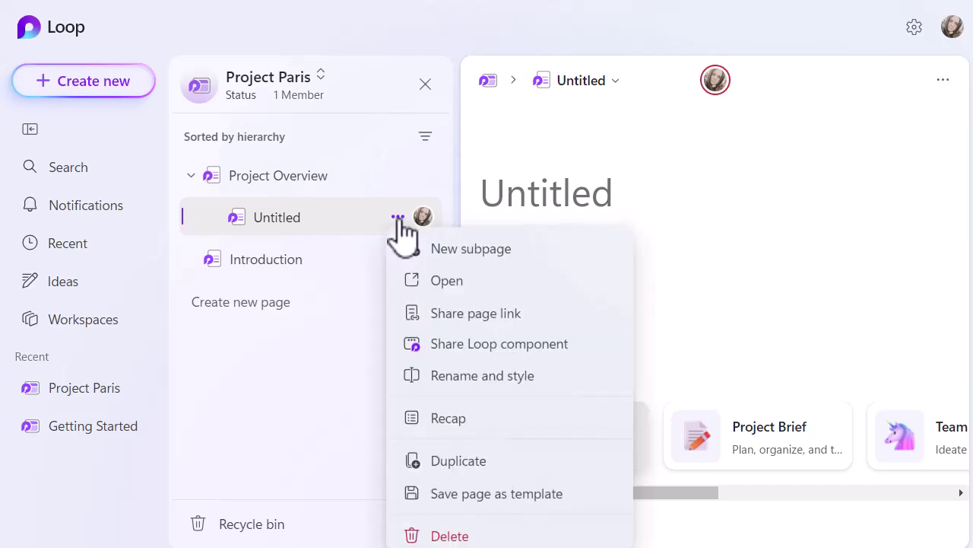
click(446, 376)
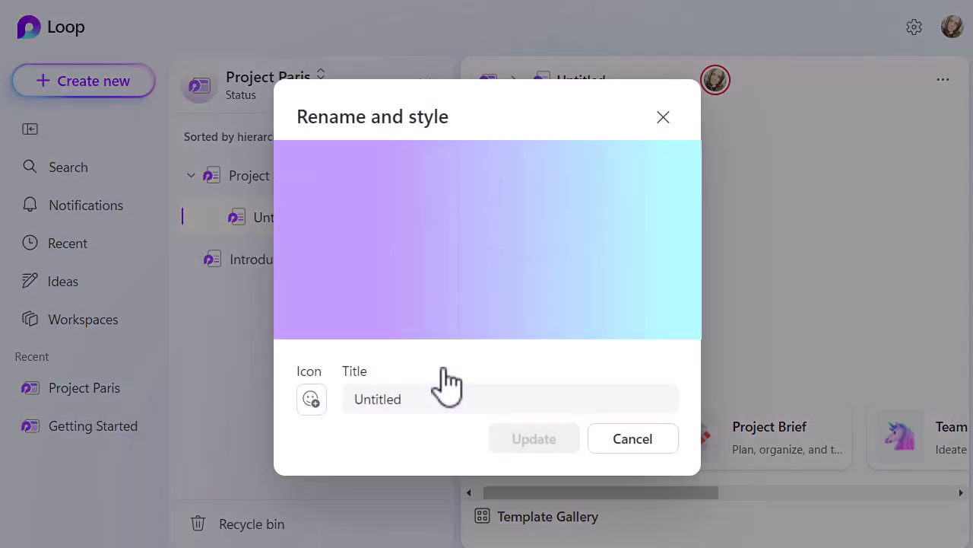
double_click(420, 397)
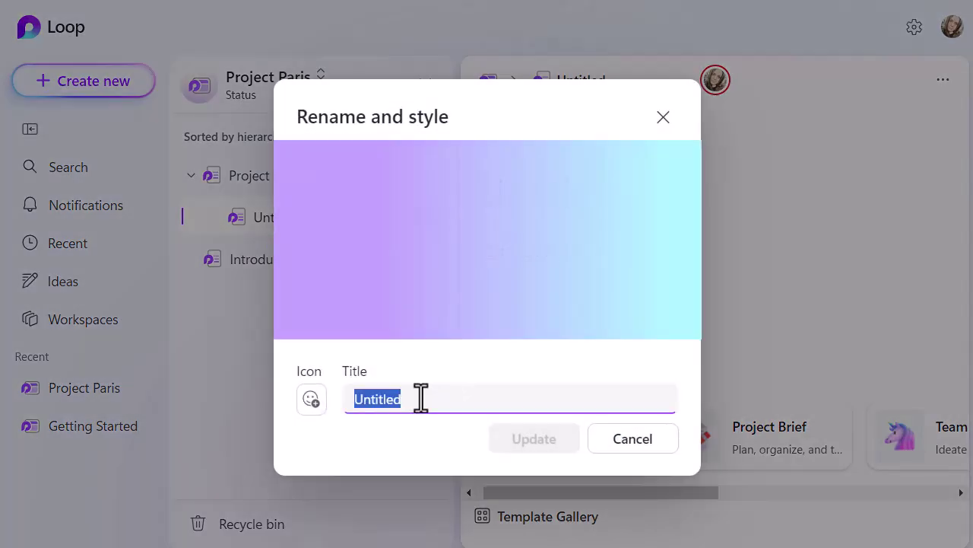
text(People )
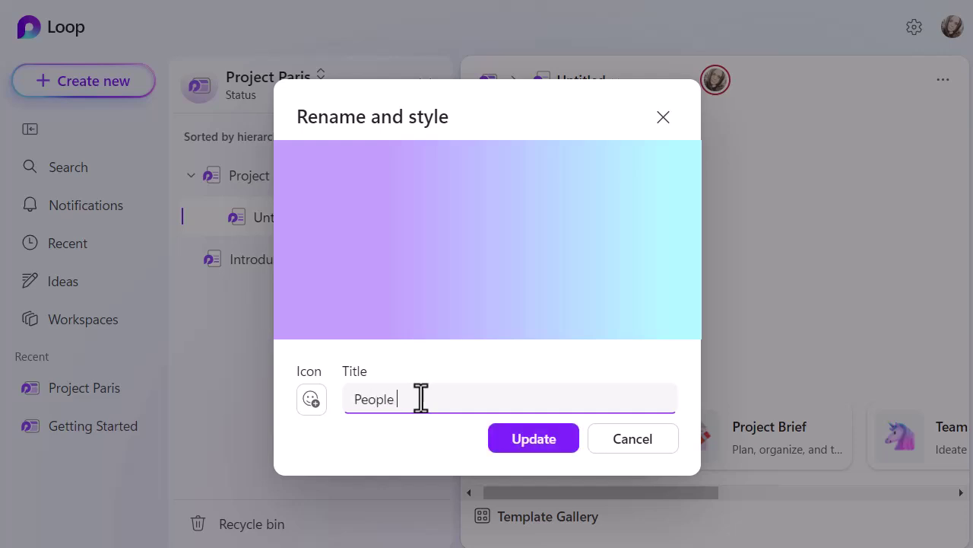
text(& Roles)
click(506, 440)
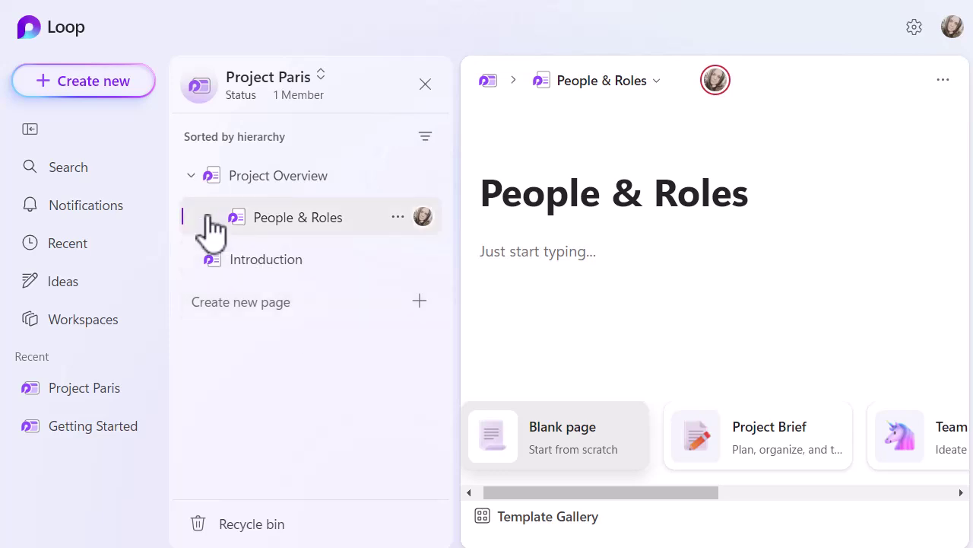
Collapse and re-expand Project Overview in the sidebar, then open the Project Overview page
click(191, 177)
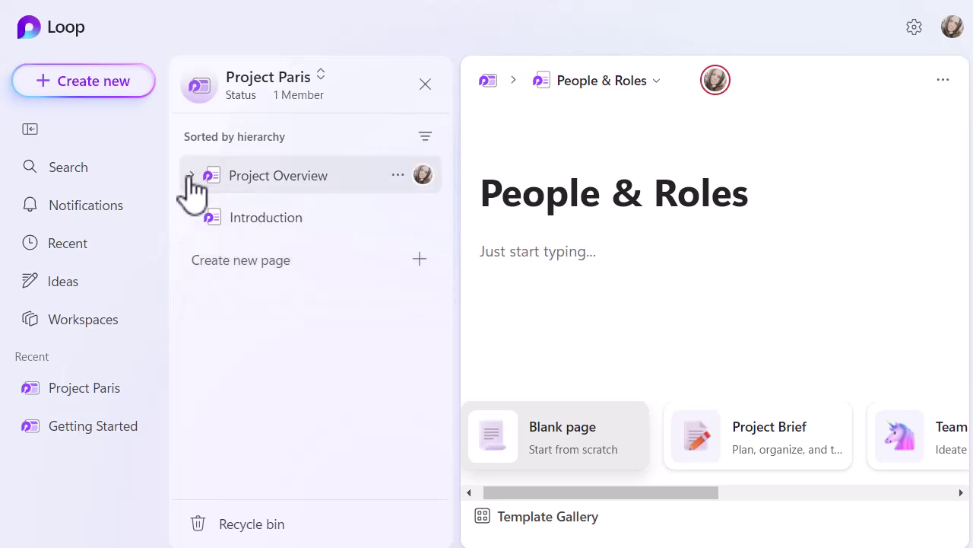
click(191, 176)
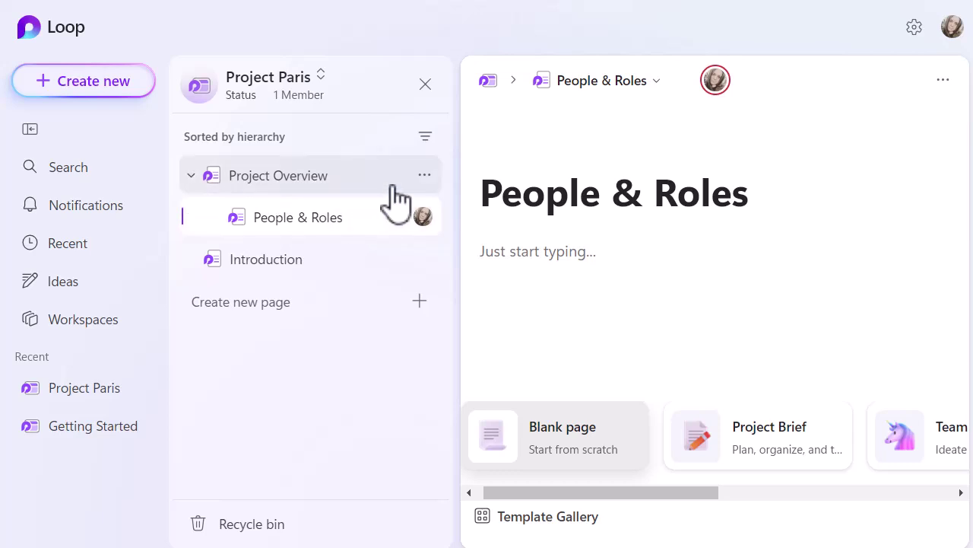
click(425, 175)
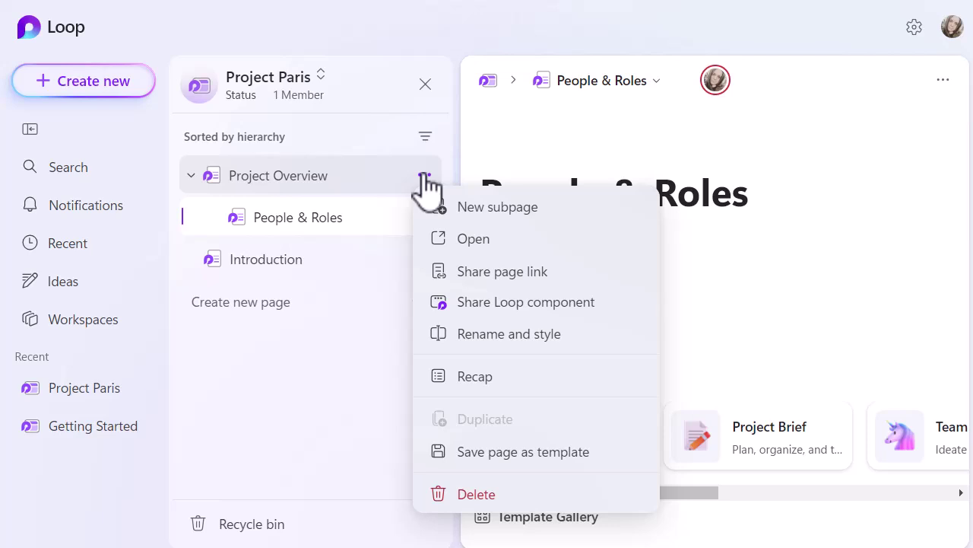
click(304, 346)
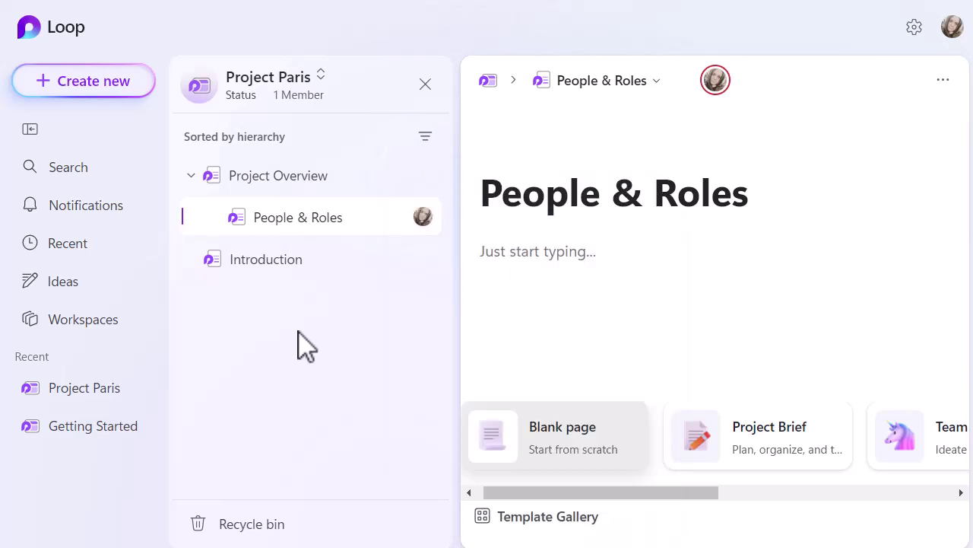
click(304, 181)
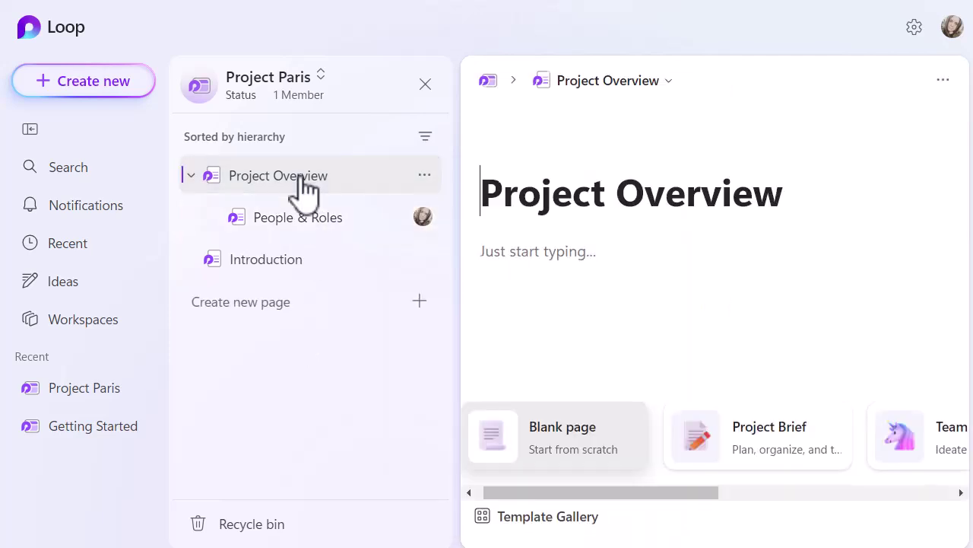
Close the workspace page list and collapse the left navigation to icons only
click(425, 84)
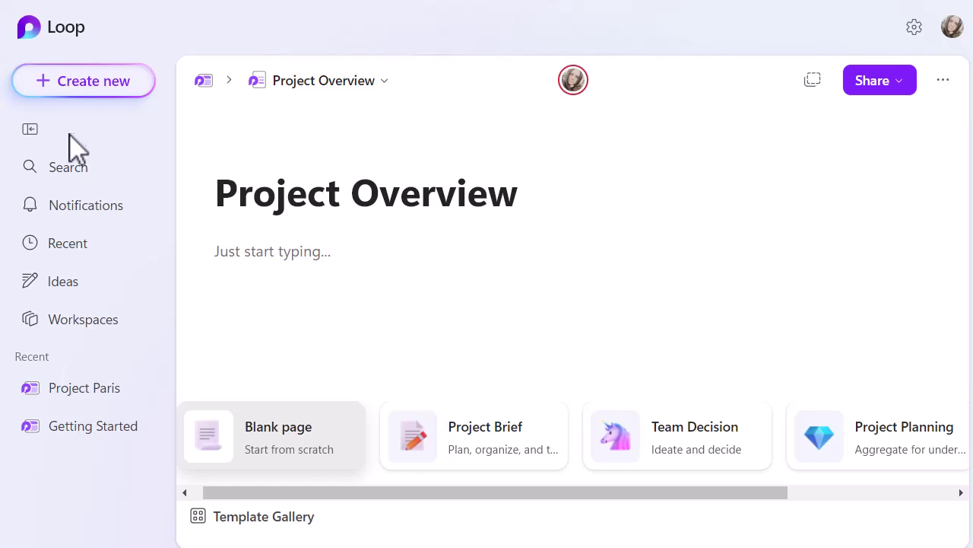
click(31, 131)
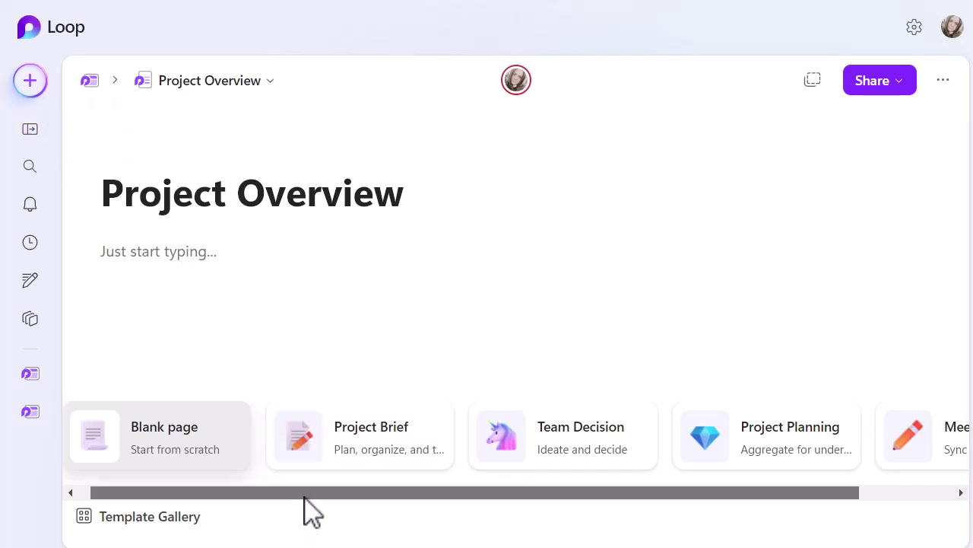
Preview the Project Planning template and scroll through its Roles, Assignments, Goals and Milestones sections
drag(303, 496, 466, 481)
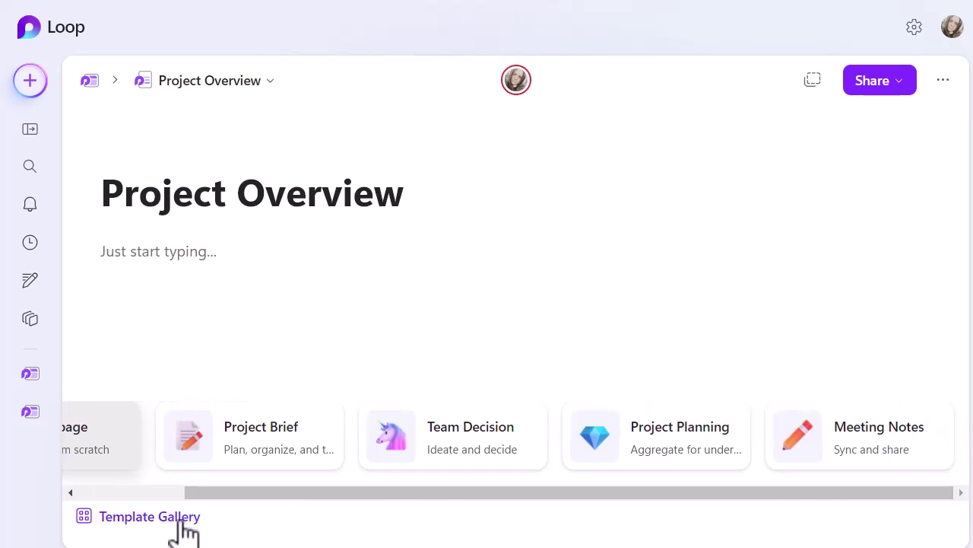
click(644, 452)
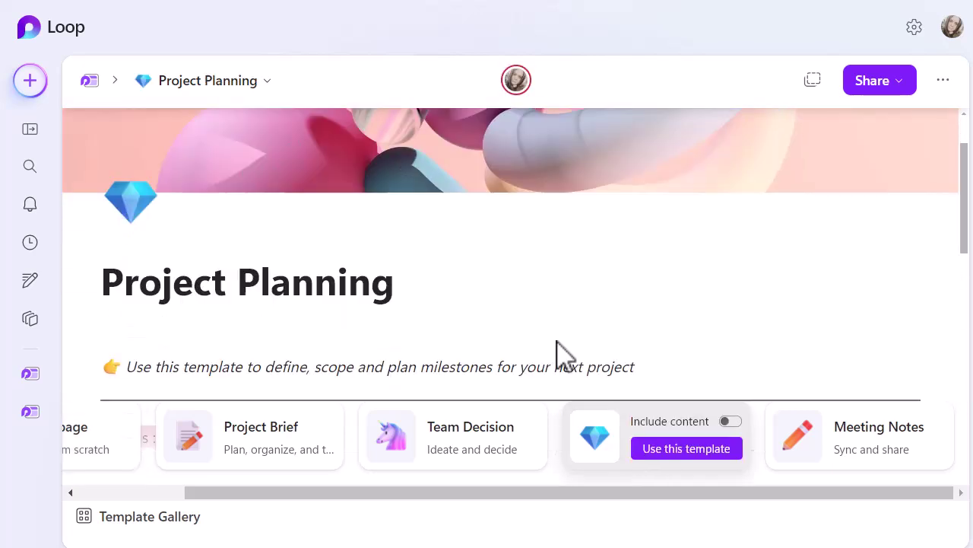
scroll(557, 354, down, 3)
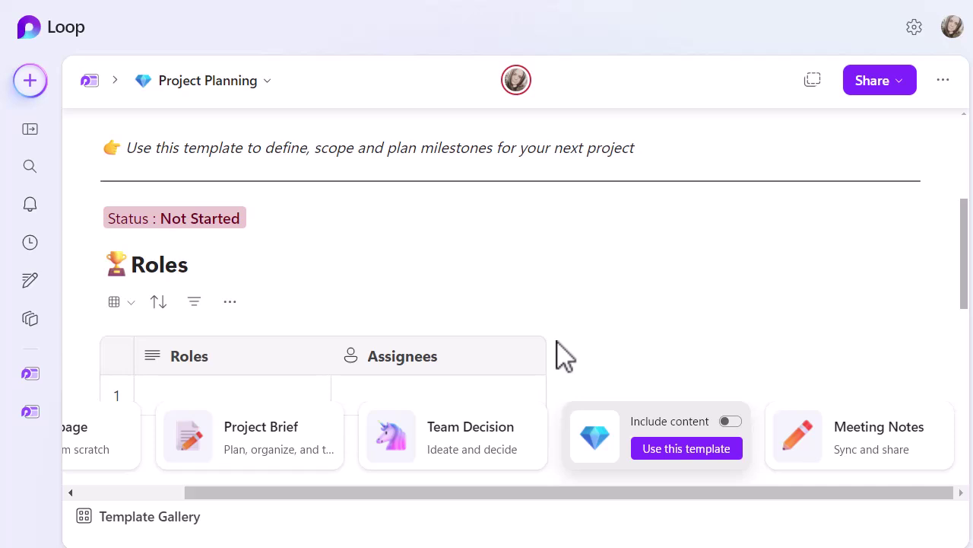
scroll(563, 354, down, 6)
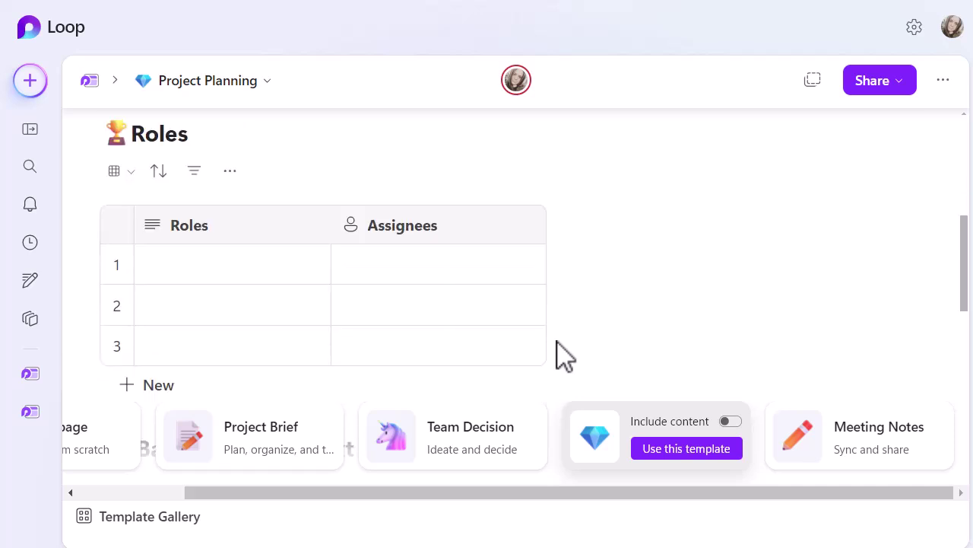
scroll(563, 353, down, 2)
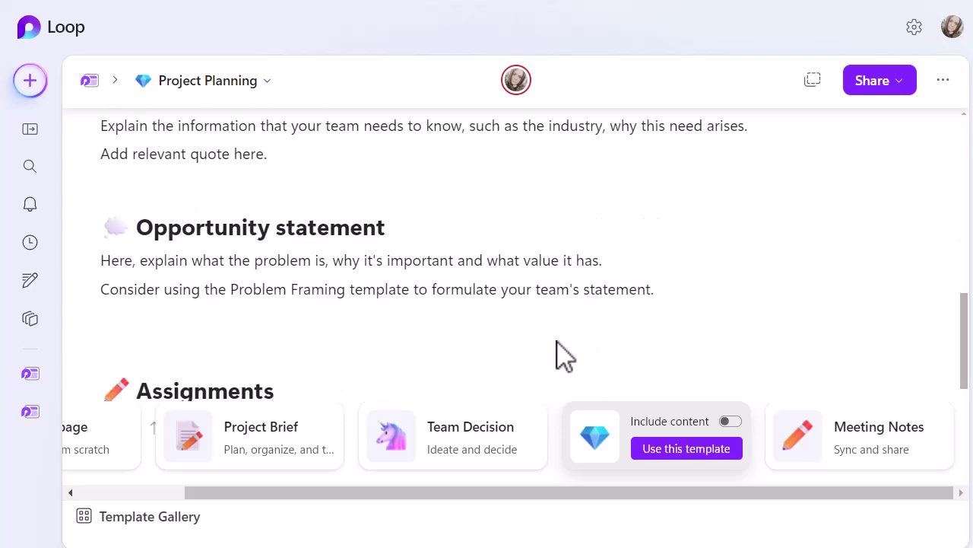
scroll(564, 353, down, 3)
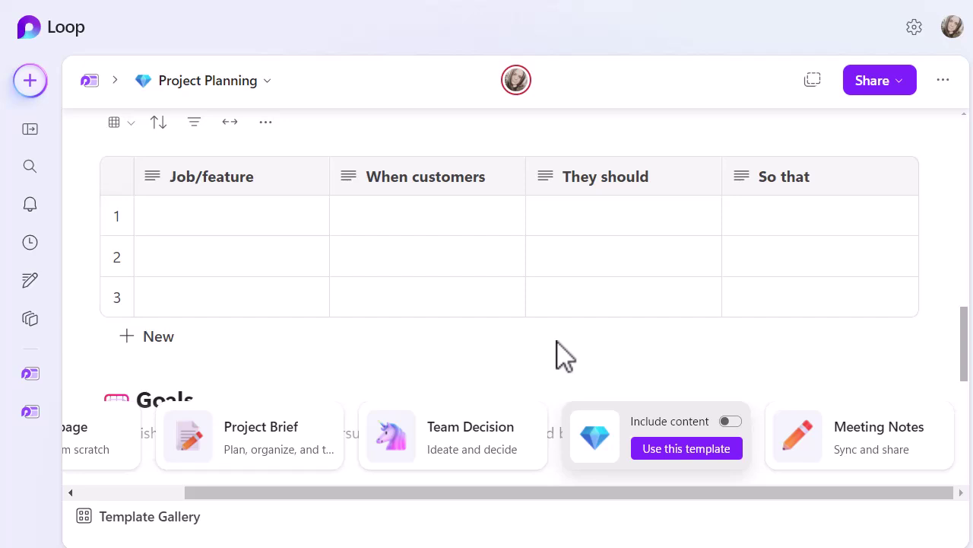
scroll(563, 354, down, 2)
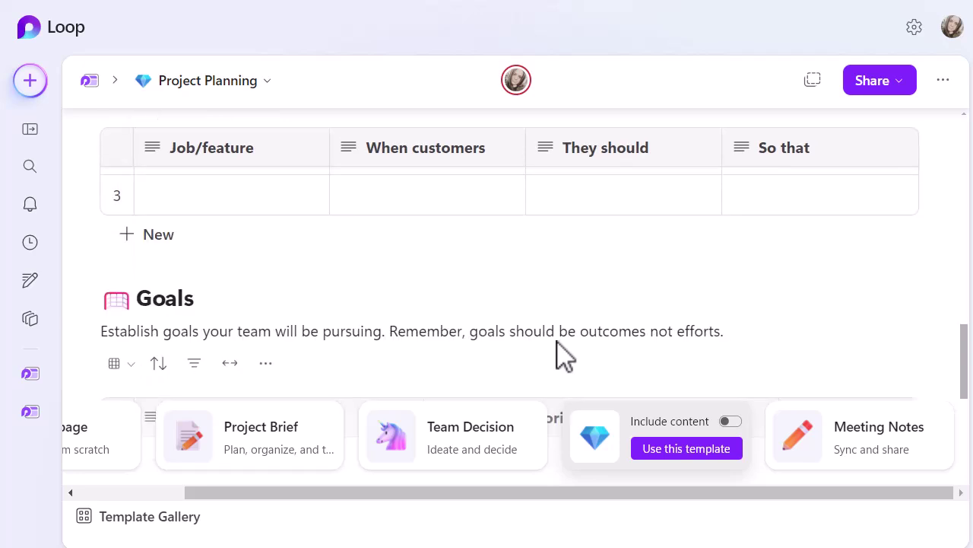
scroll(563, 354, down, 2)
scroll(564, 354, down, 3)
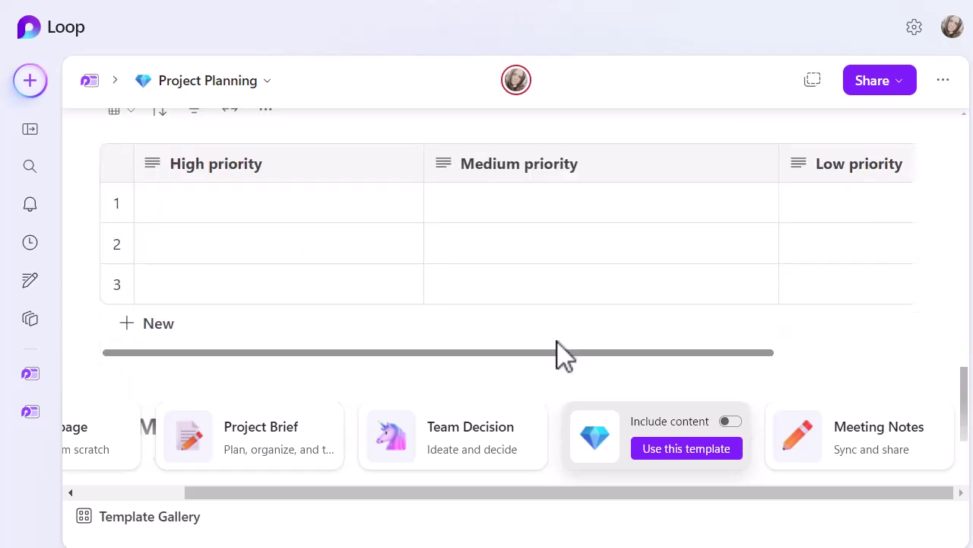
scroll(564, 354, down, 7)
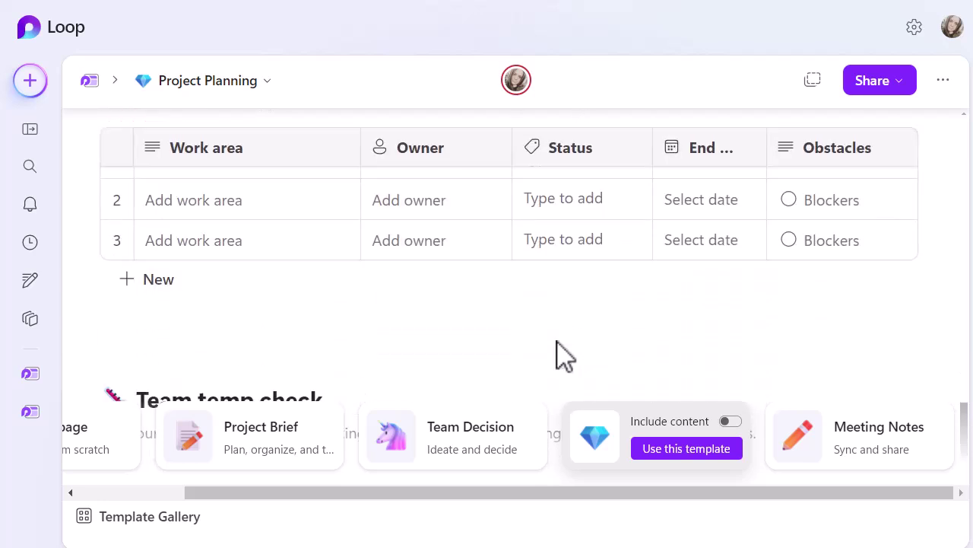
click(730, 421)
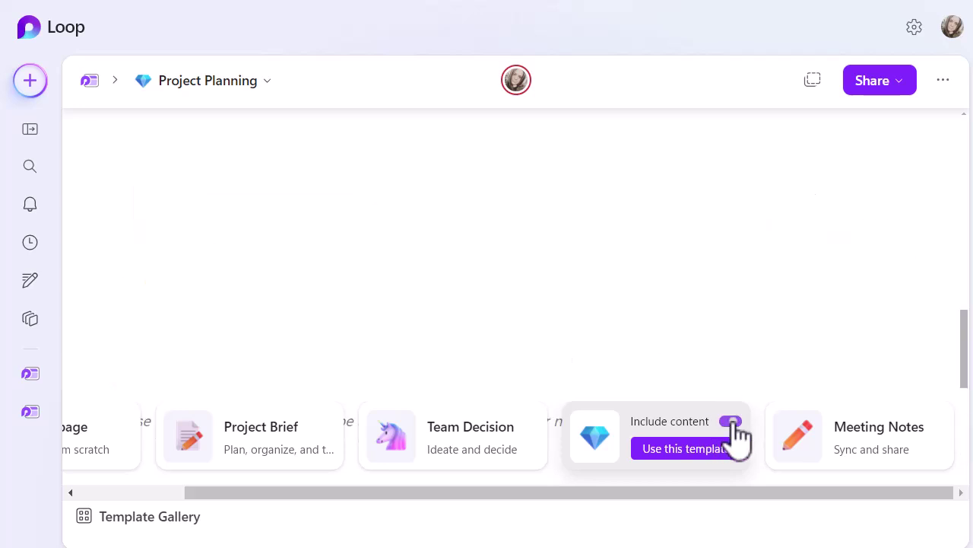
scroll(667, 346, down, 5)
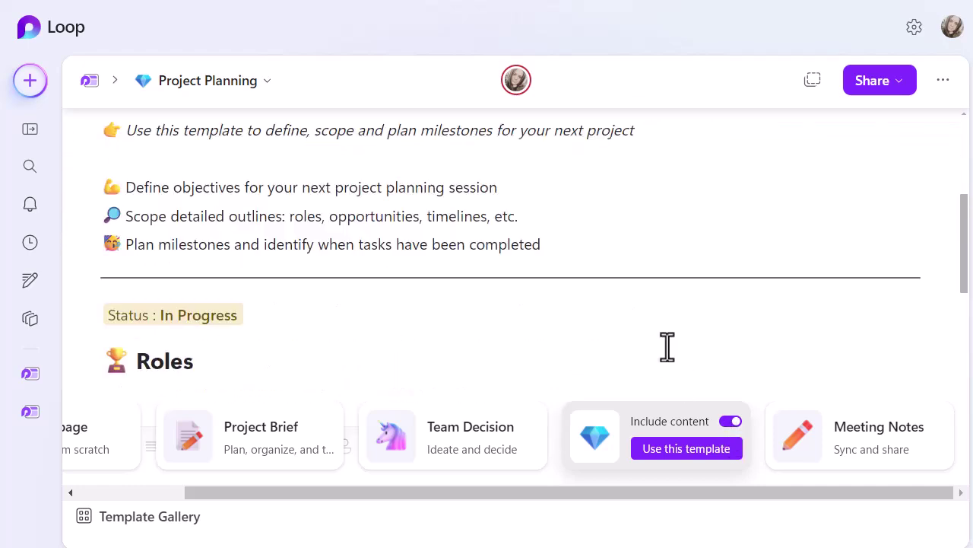
scroll(667, 346, down, 3)
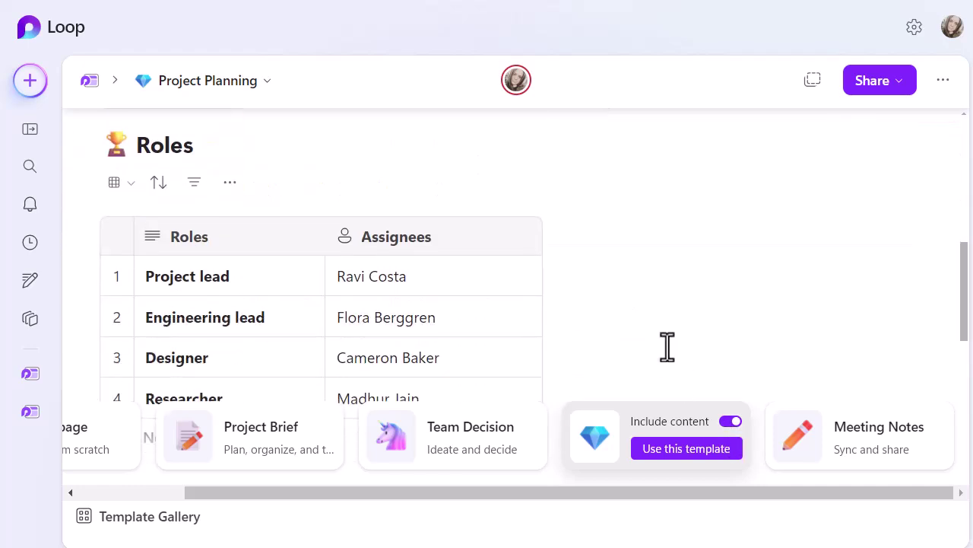
scroll(667, 346, down, 1)
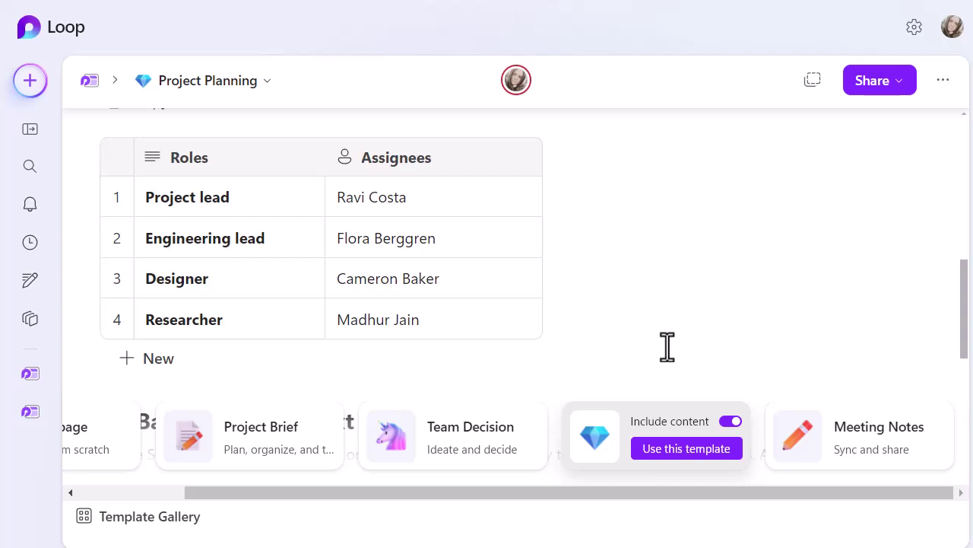
scroll(667, 347, down, 3)
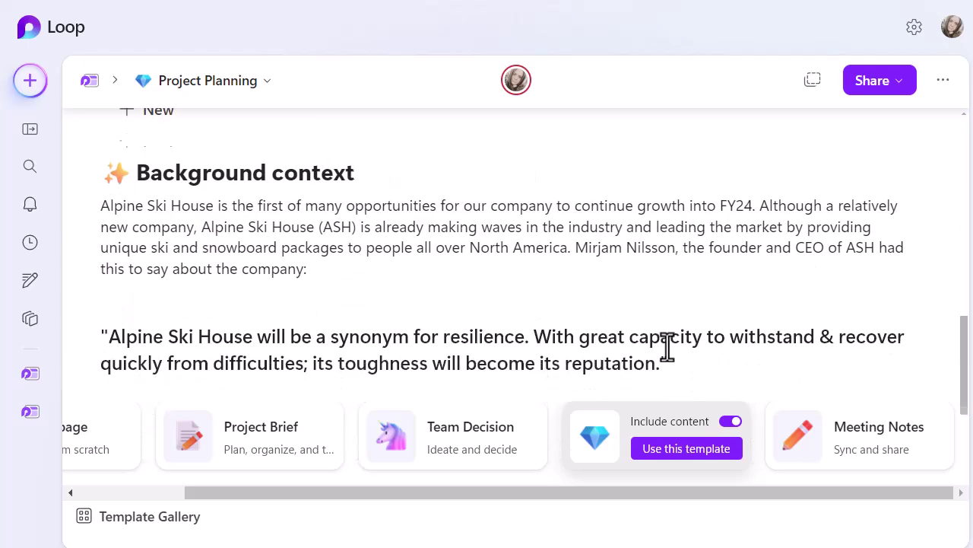
scroll(667, 347, down, 5)
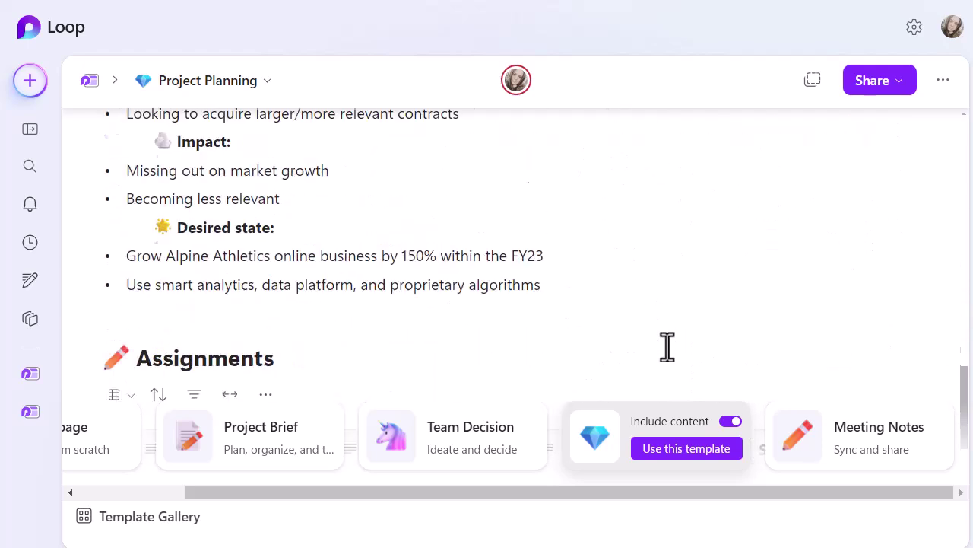
scroll(667, 347, down, 3)
scroll(667, 347, down, 1)
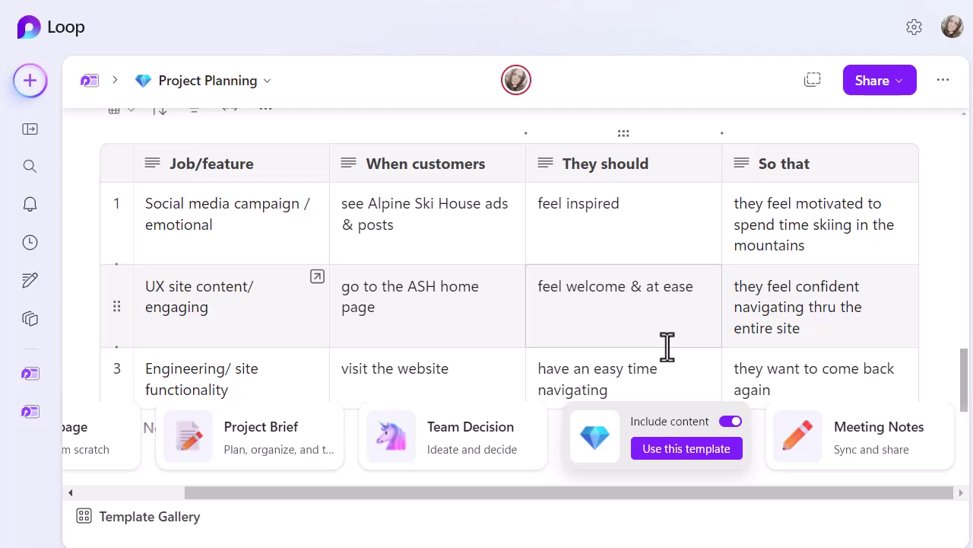
scroll(667, 346, down, 5)
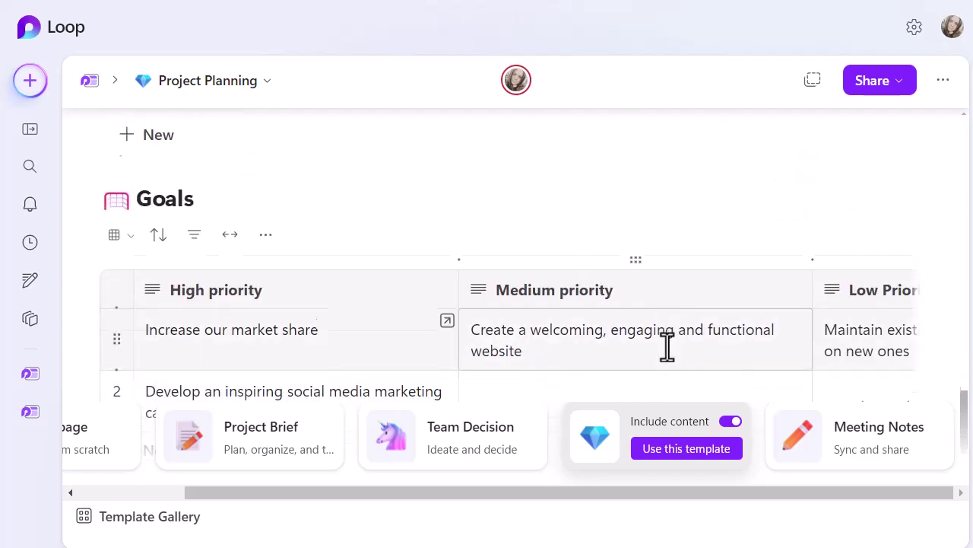
scroll(667, 346, down, 6)
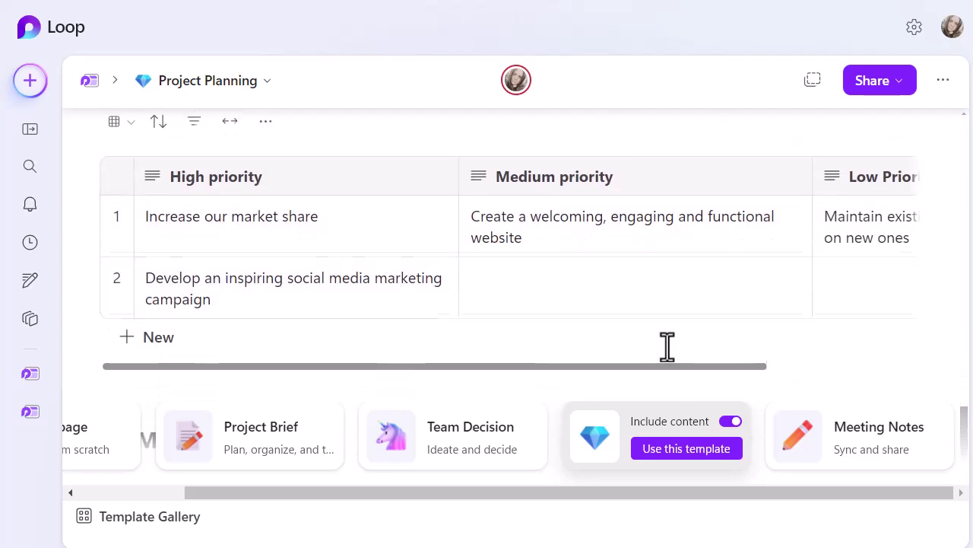
scroll(667, 346, down, 2)
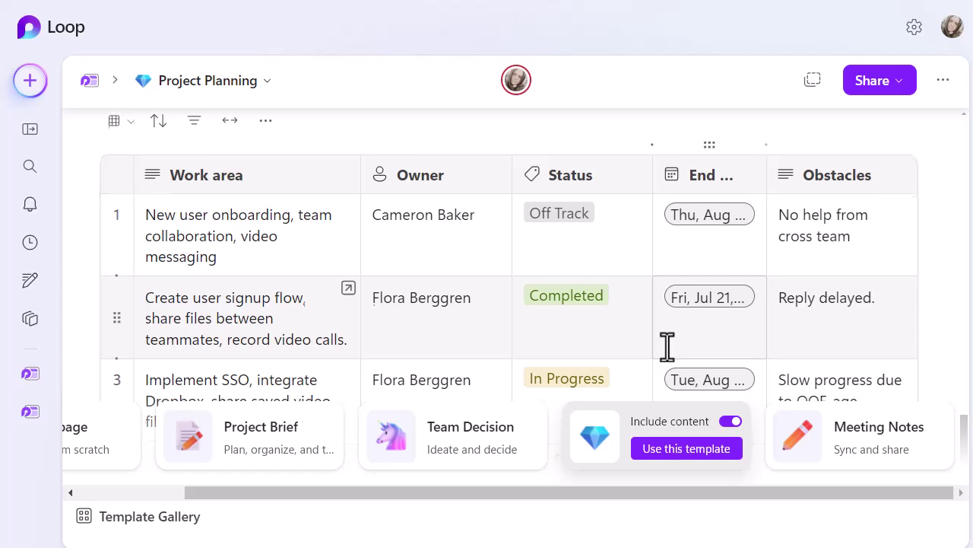
scroll(667, 346, down, 5)
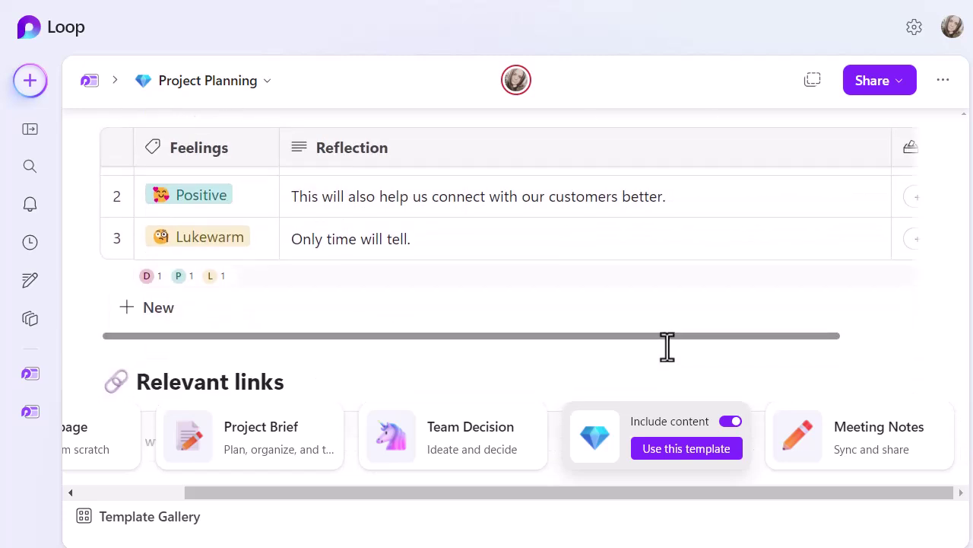
Dismiss the Template Gallery suggestions and return to the top of the page
click(675, 454)
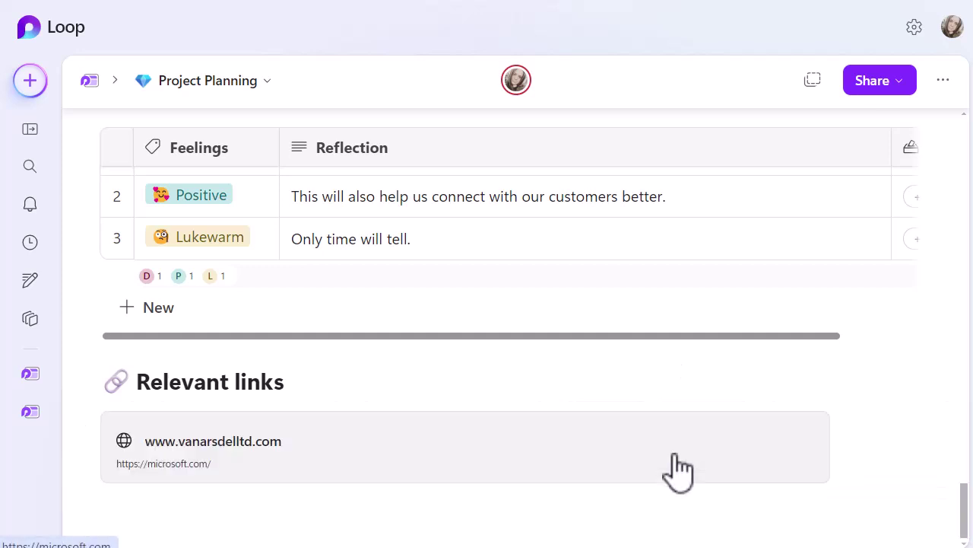
scroll(654, 355, up, 5)
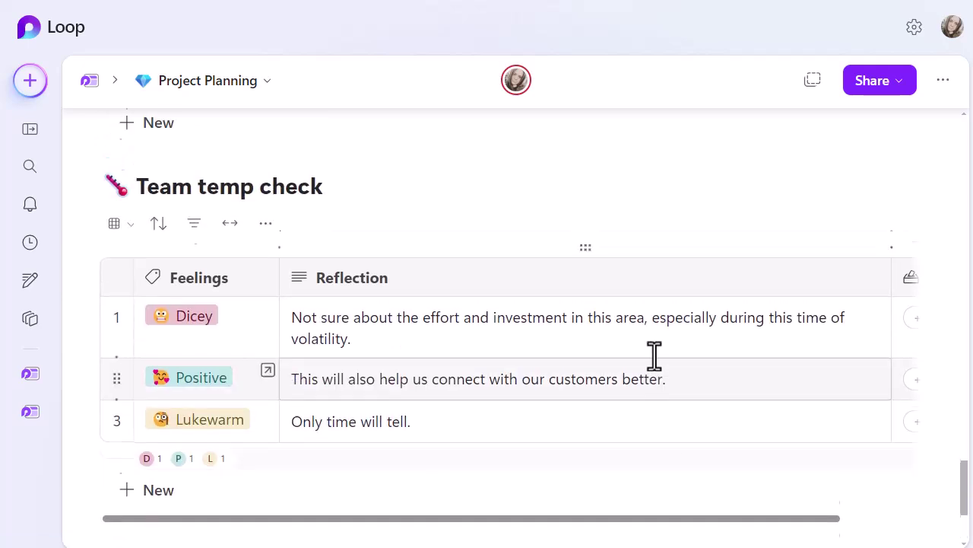
scroll(654, 355, up, 10)
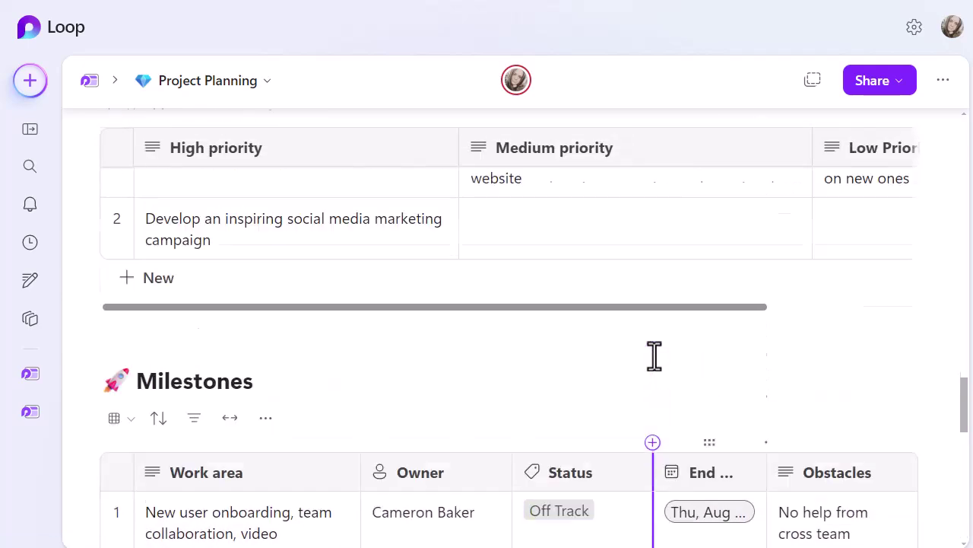
scroll(654, 355, up, 8)
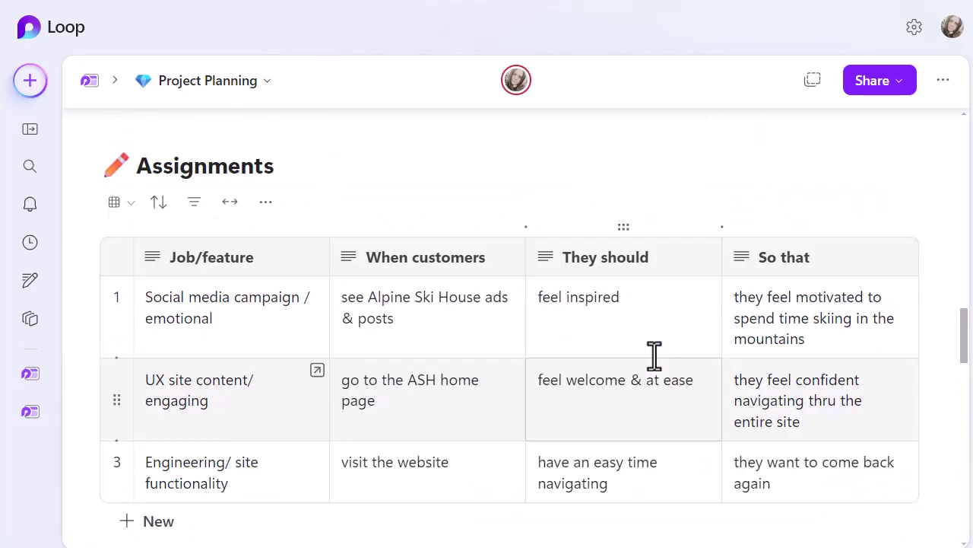
scroll(654, 355, up, 7)
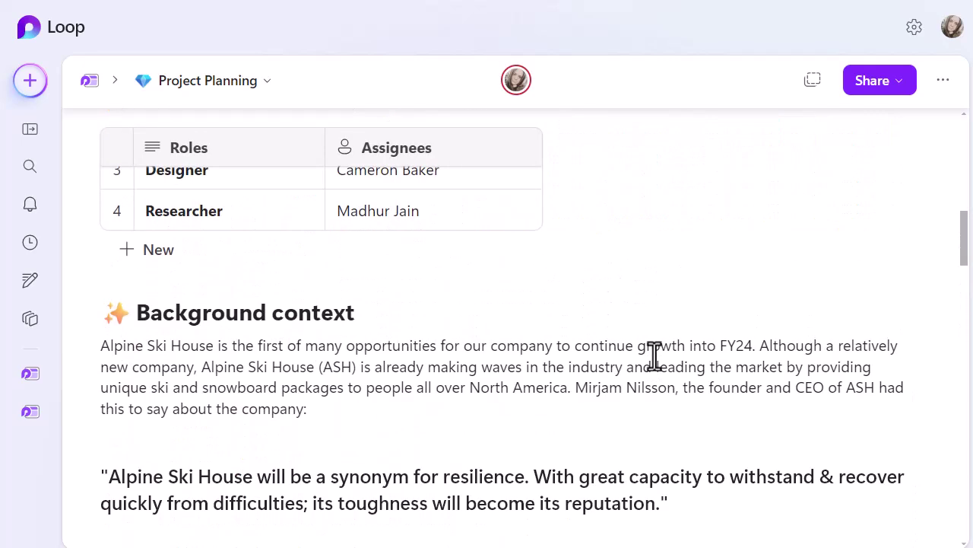
Select the word 'continue' and check the More formatting options, leaving it unchanged
double_click(601, 344)
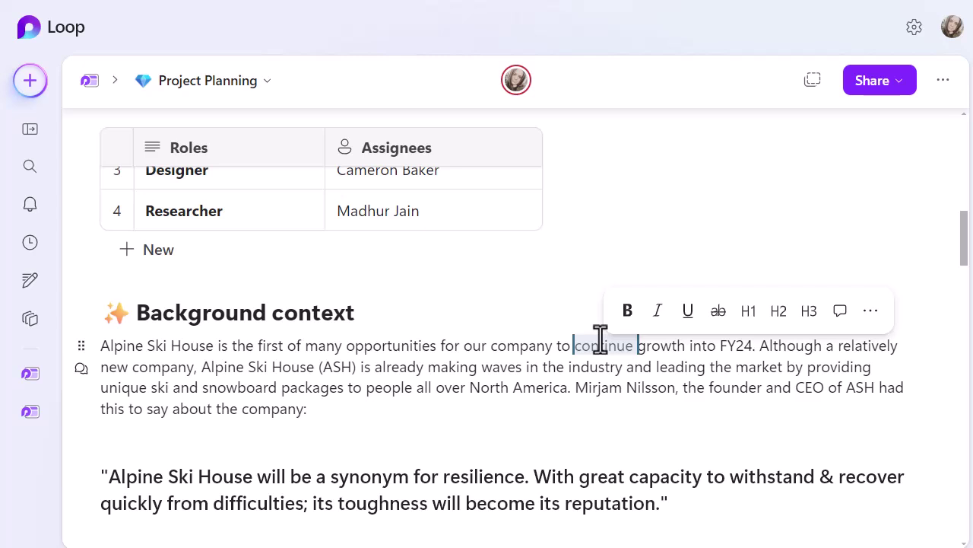
click(874, 316)
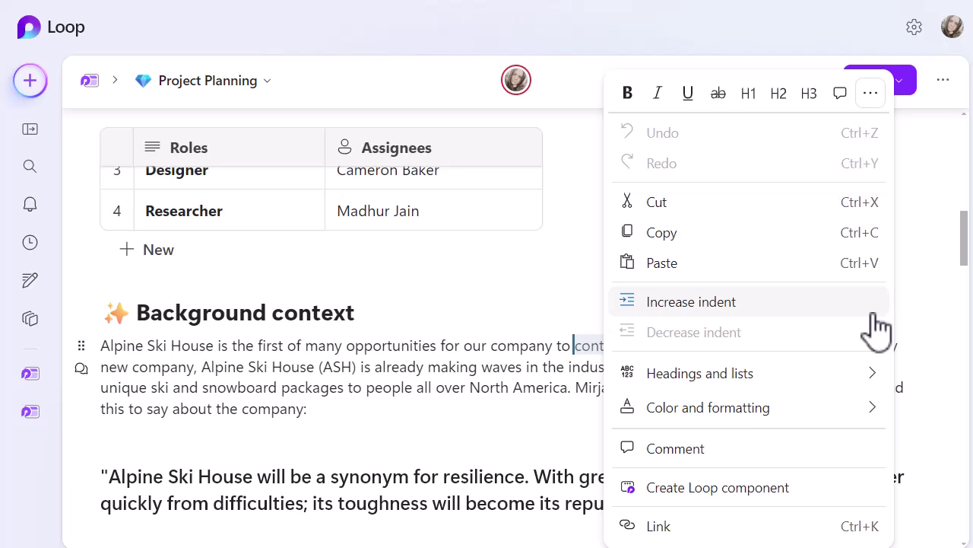
key(Escape)
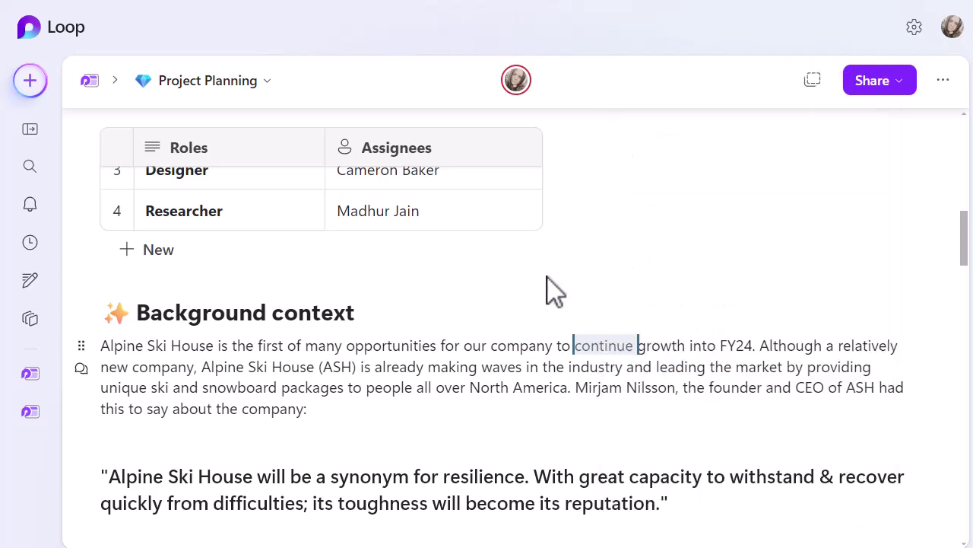
scroll(498, 300, up, 1)
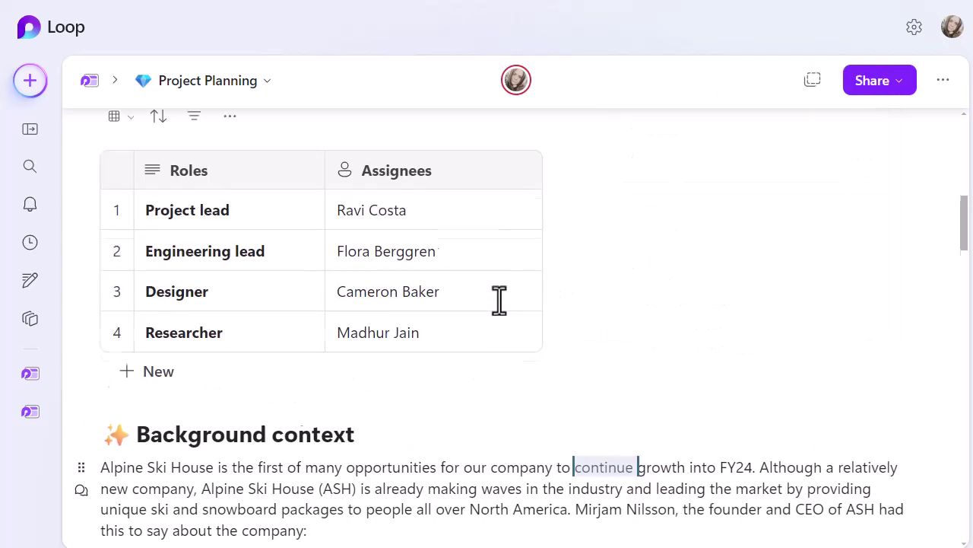
scroll(498, 300, down, 2)
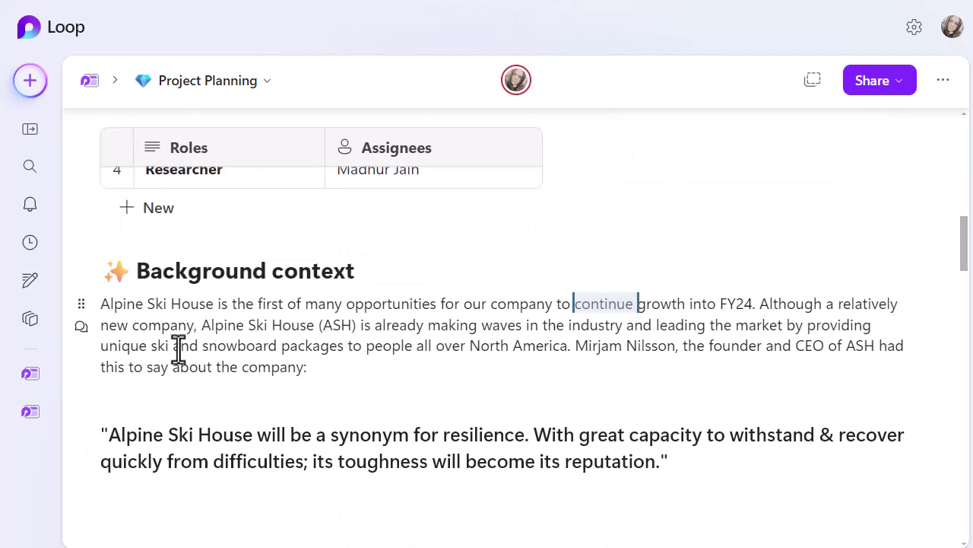
Show the comment and reaction menu for the Background context paragraph
click(82, 306)
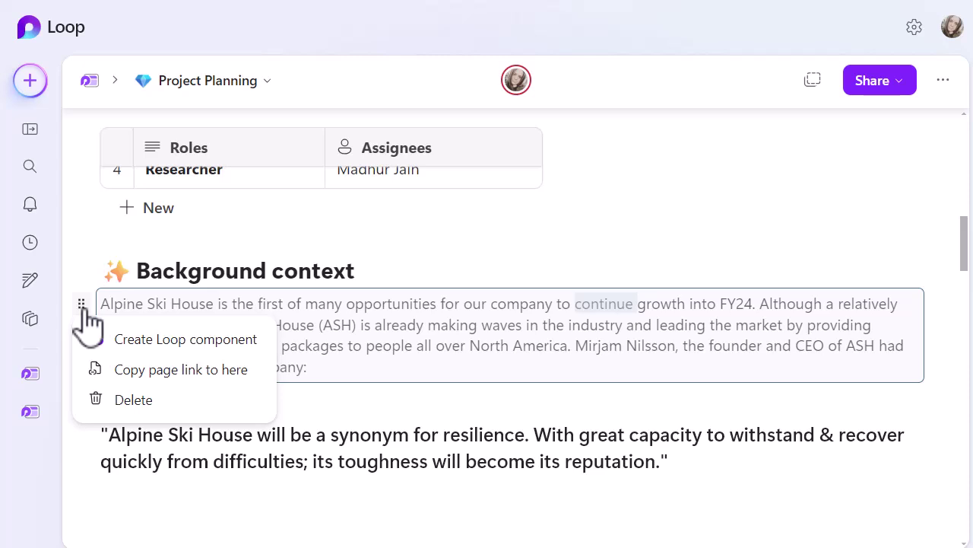
click(71, 259)
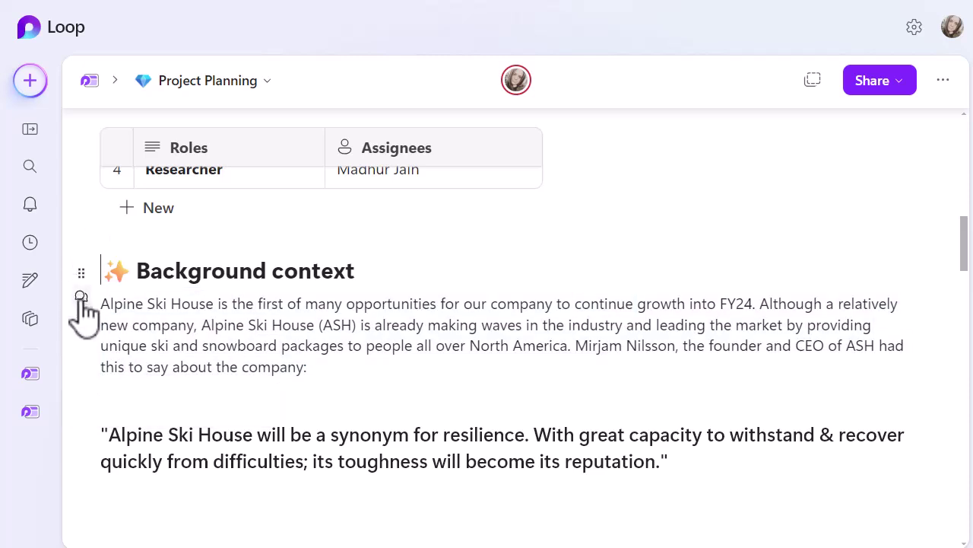
click(81, 296)
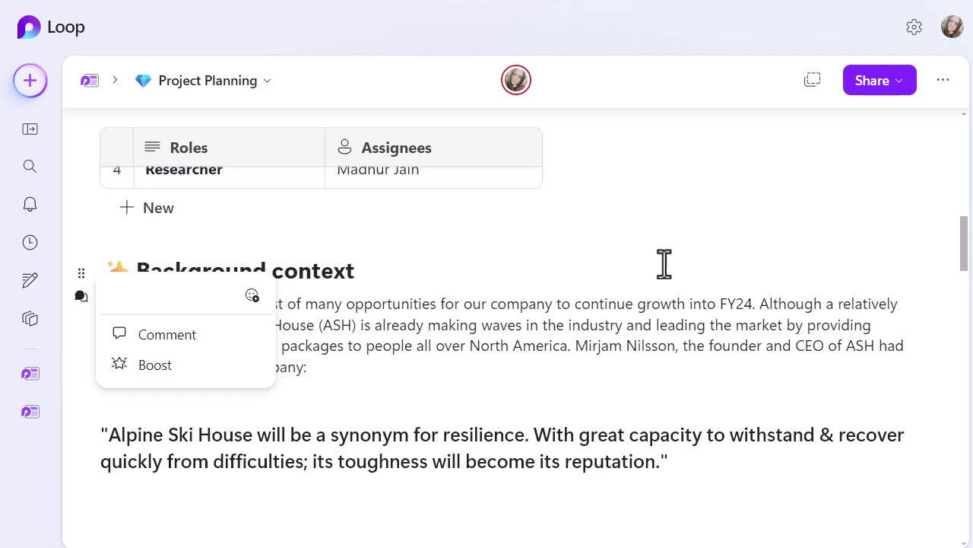
Delete the name from the Designer's Assignees cell in the Roles table
scroll(664, 264, up, 4)
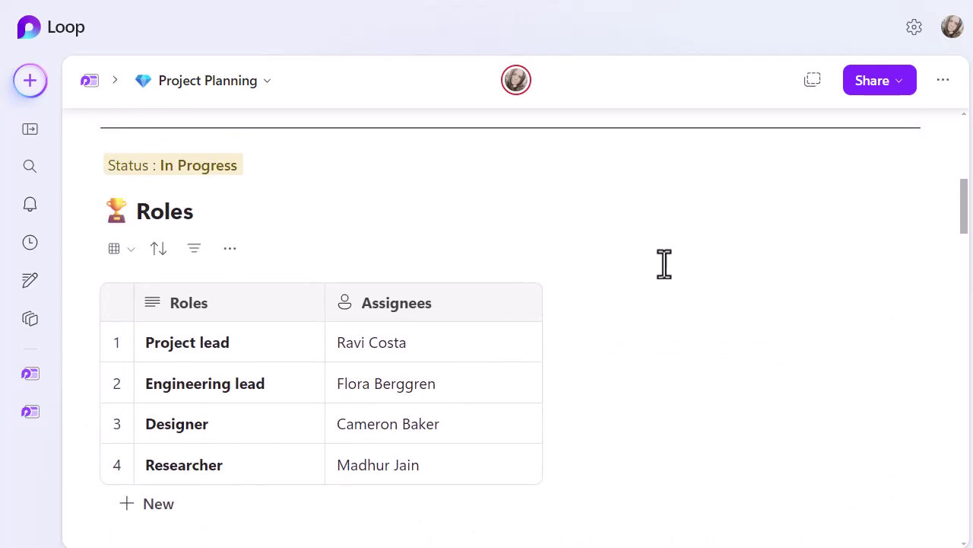
scroll(664, 264, up, 2)
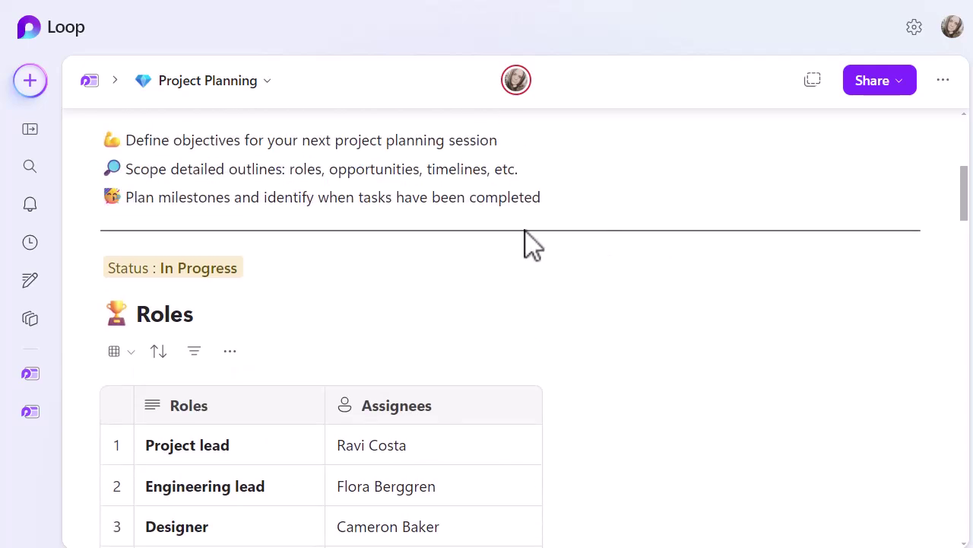
scroll(472, 259, up, 5)
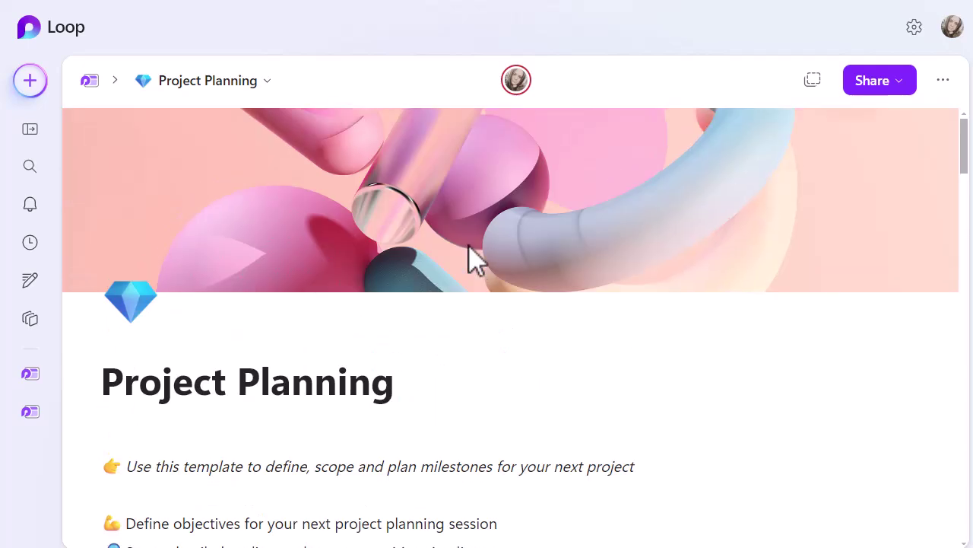
scroll(471, 258, down, 5)
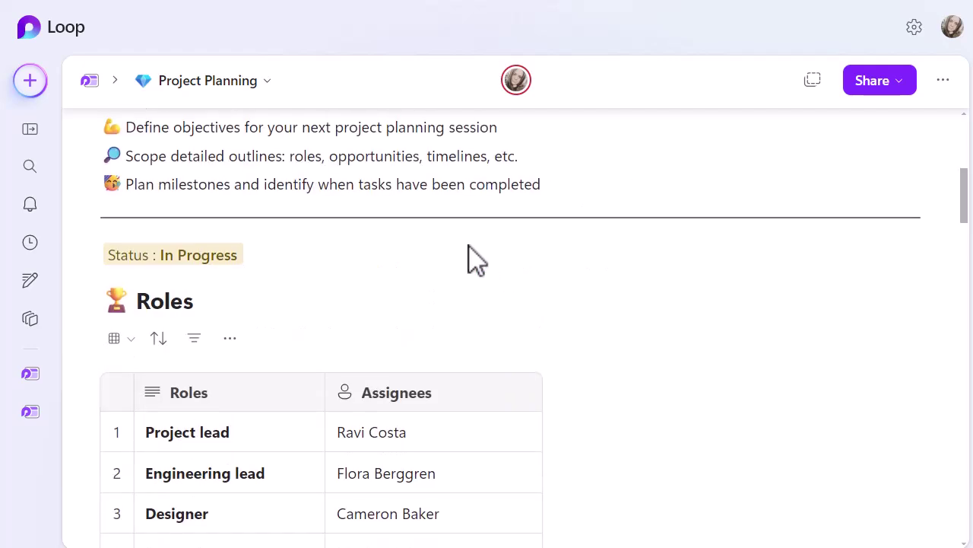
scroll(468, 246, down, 3)
double_click(389, 267)
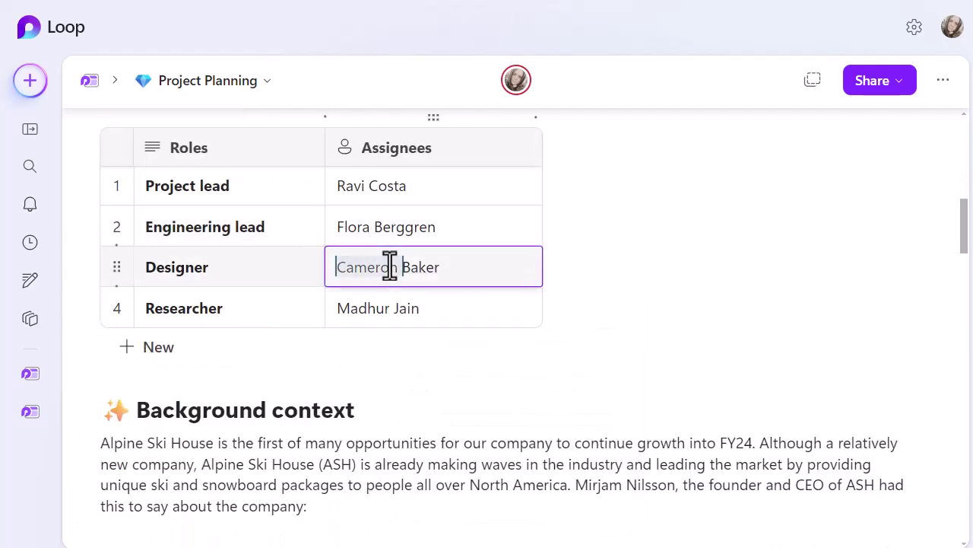
double_click(411, 268)
key(BackSpace)
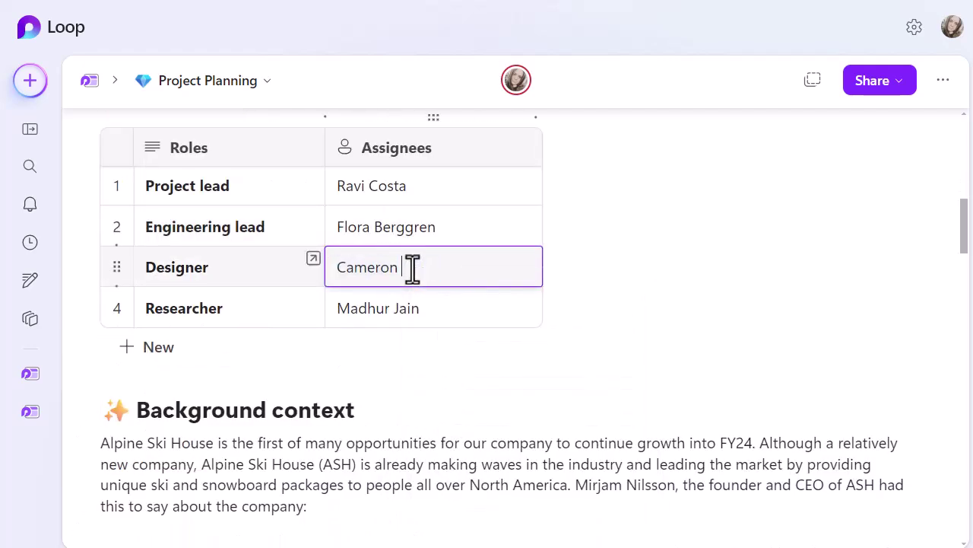
key(BackSpace)
key(BackSpace)
key(BackSpace)
key(BackSpace)
key(BackSpace)
key(BackSpace)
key(BackSpace)
key(BackSpace)
Add an empty fifth row to the Roles table
click(429, 311)
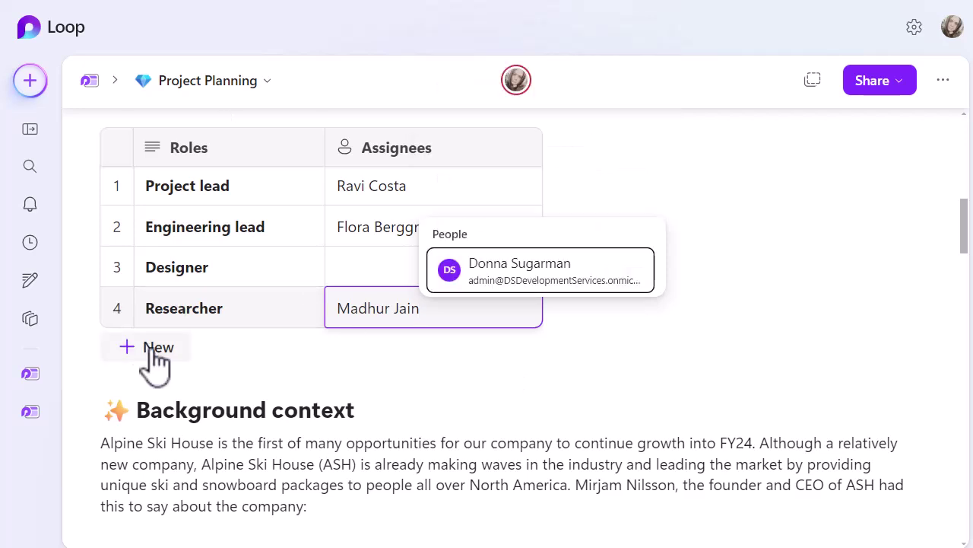
click(218, 386)
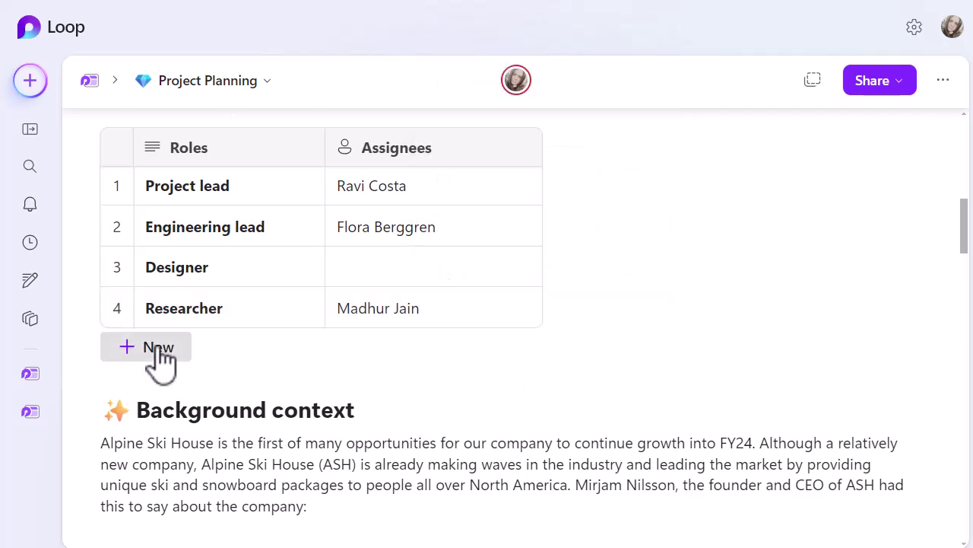
click(159, 347)
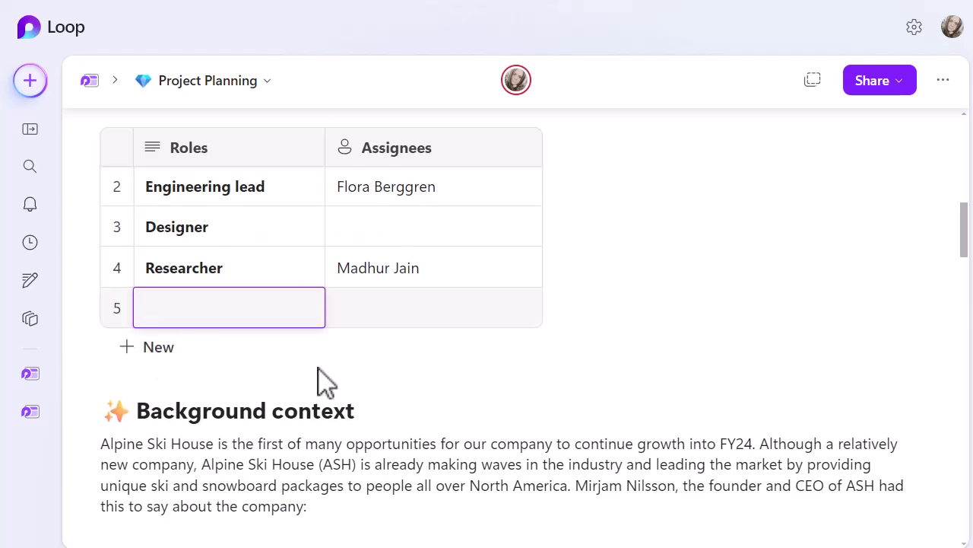
scroll(809, 373, down, 8)
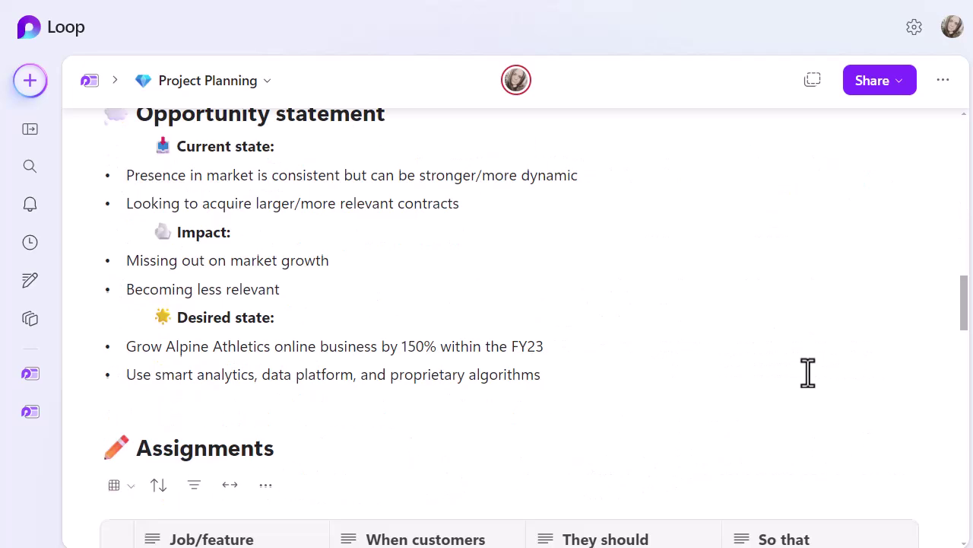
scroll(808, 373, down, 3)
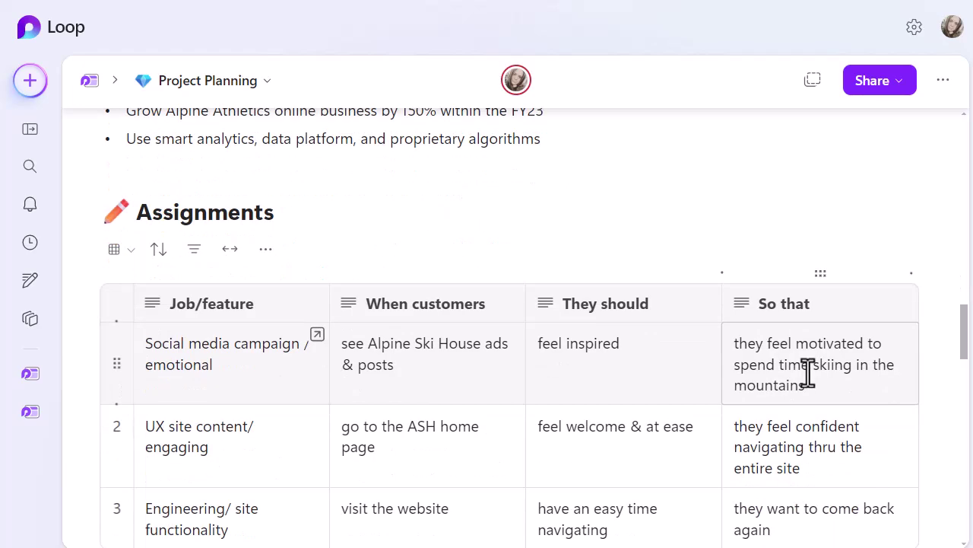
scroll(332, 292, down, 2)
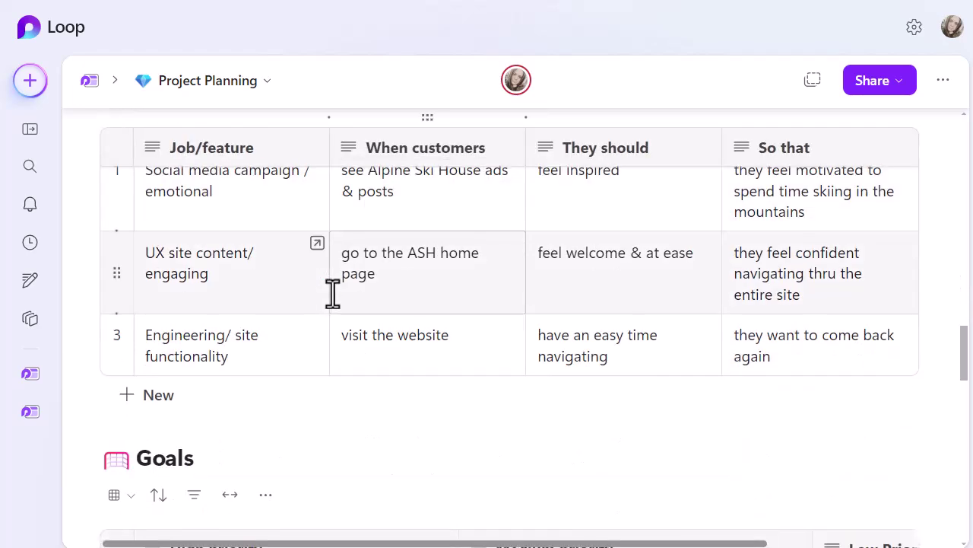
scroll(333, 291, up, 1)
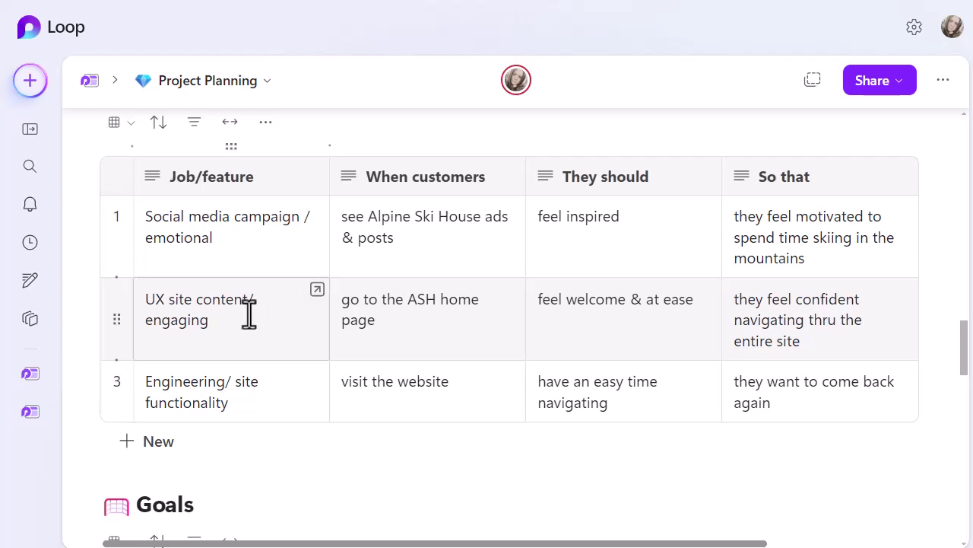
scroll(249, 313, up, 1)
scroll(249, 312, up, 10)
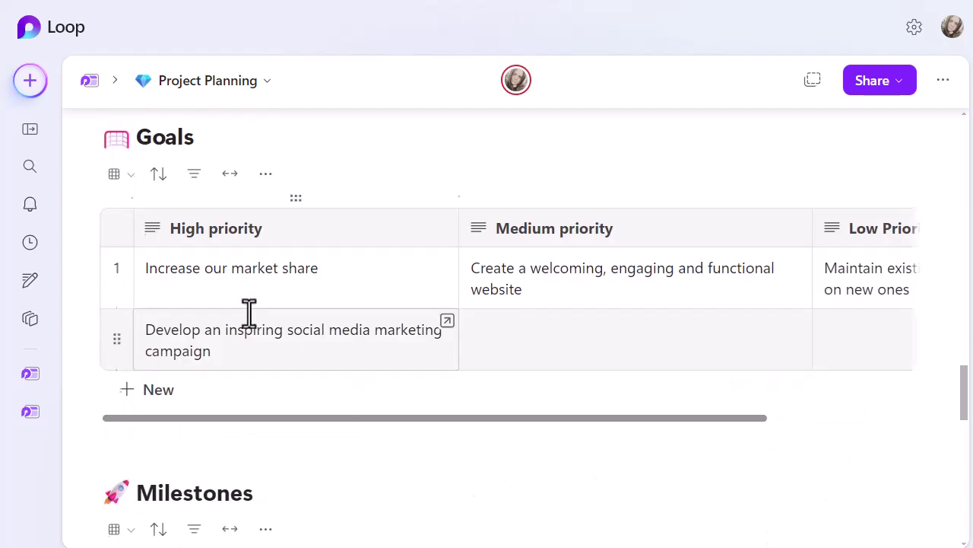
scroll(249, 312, down, 5)
scroll(249, 312, down, 3)
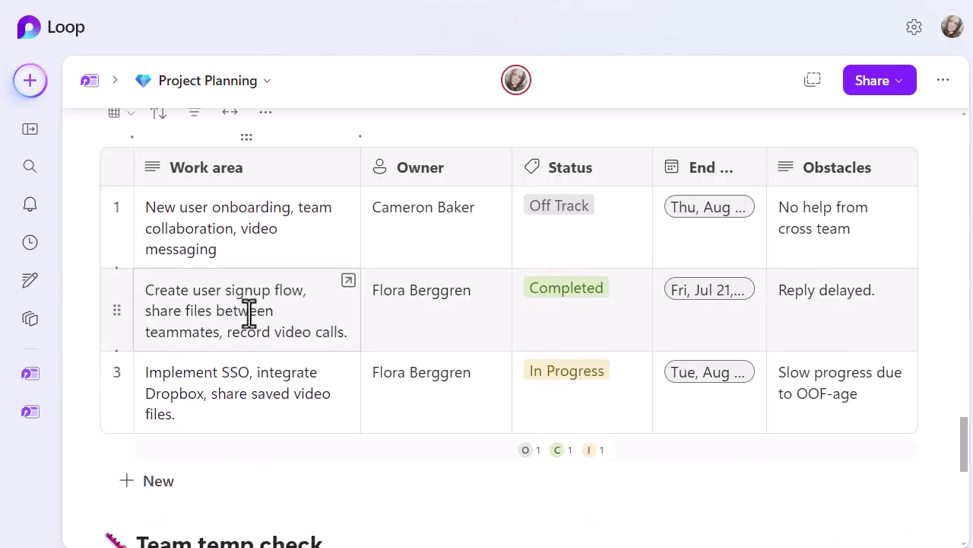
scroll(249, 313, up, 1)
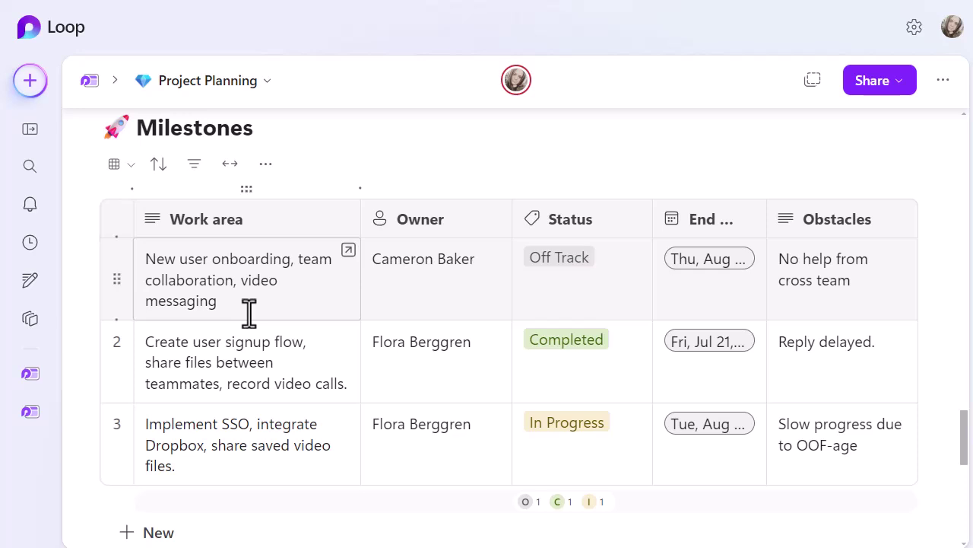
Open the People & Roles page from the Project Paris page list and collapse both navigation panes
click(232, 86)
click(200, 119)
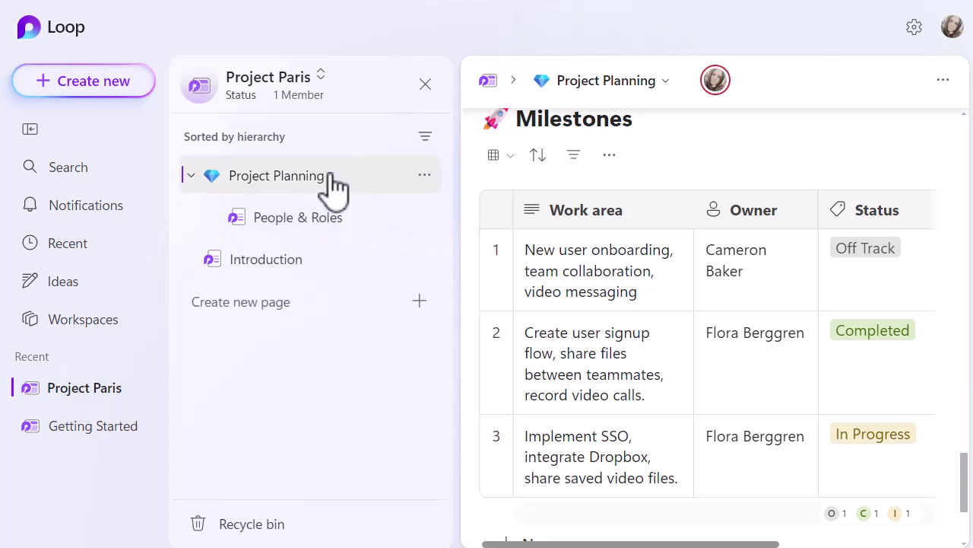
click(327, 245)
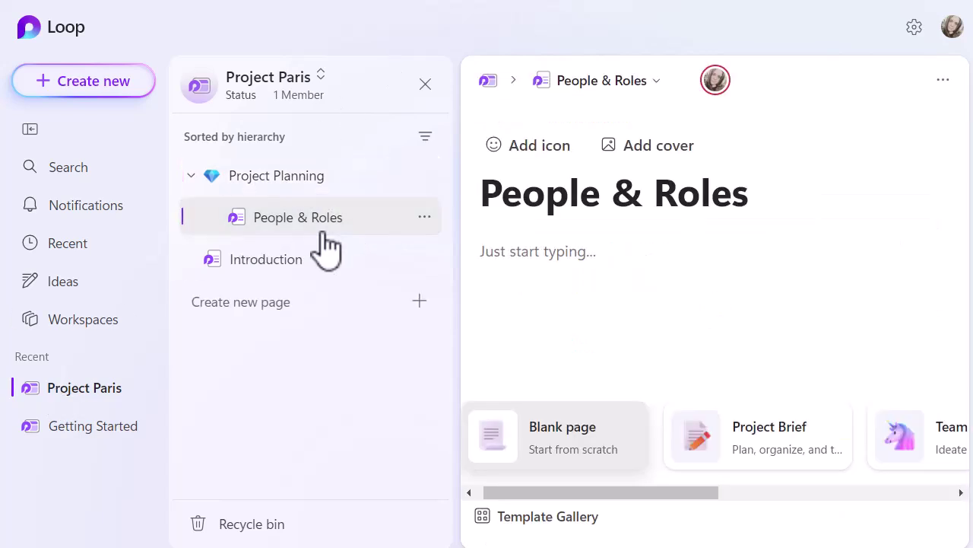
click(30, 129)
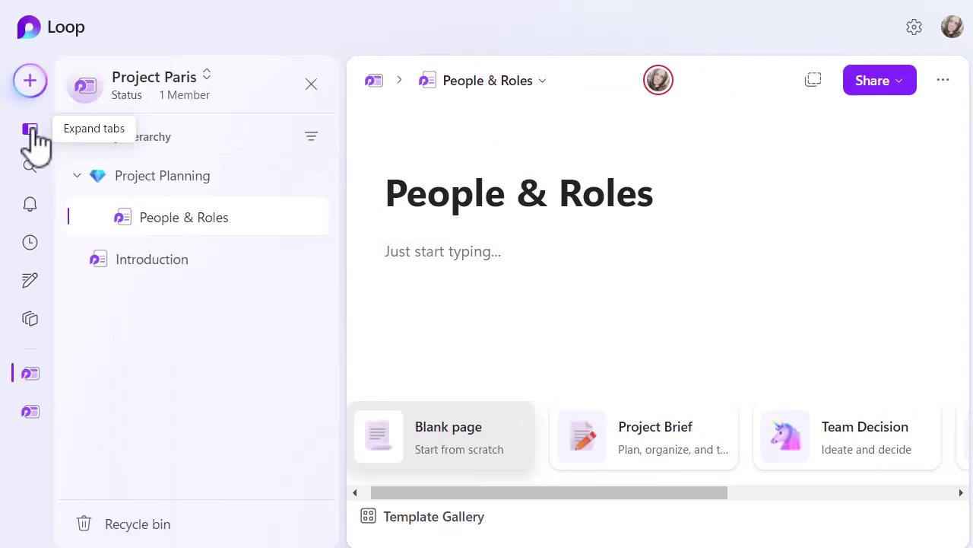
click(311, 84)
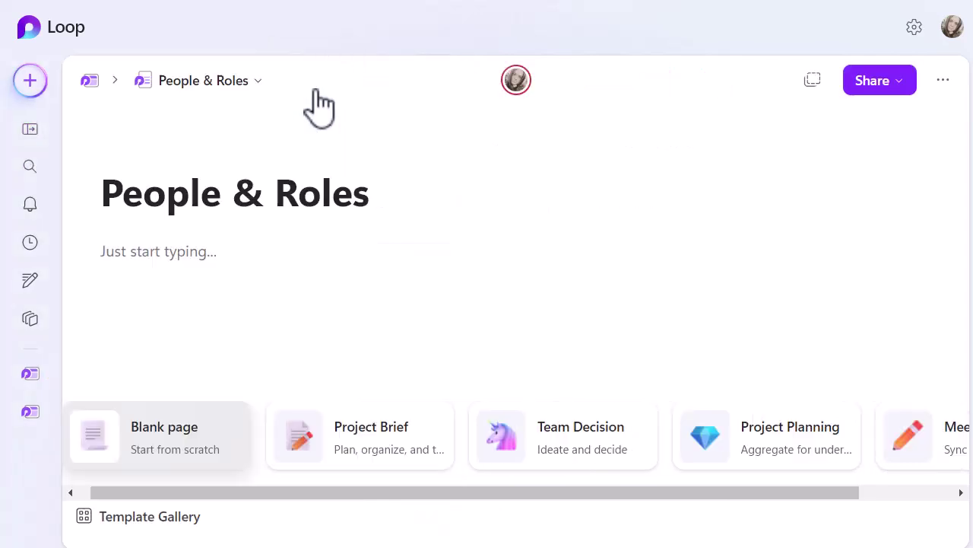
Bring up the insert menu with / in the empty People & Roles page body
double_click(164, 437)
click(246, 306)
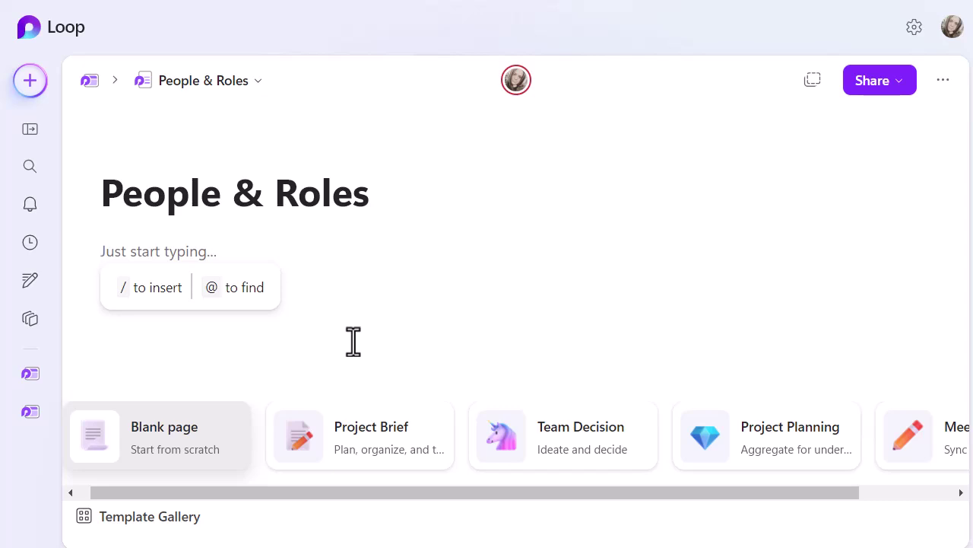
text(/)
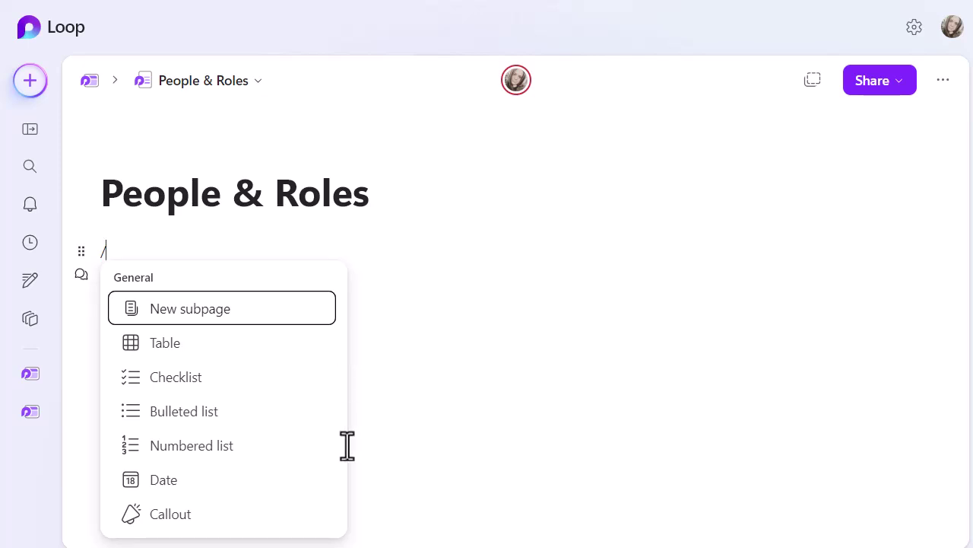
Browse the list of insertable elements to locate Checklist
scroll(279, 467, down, 2)
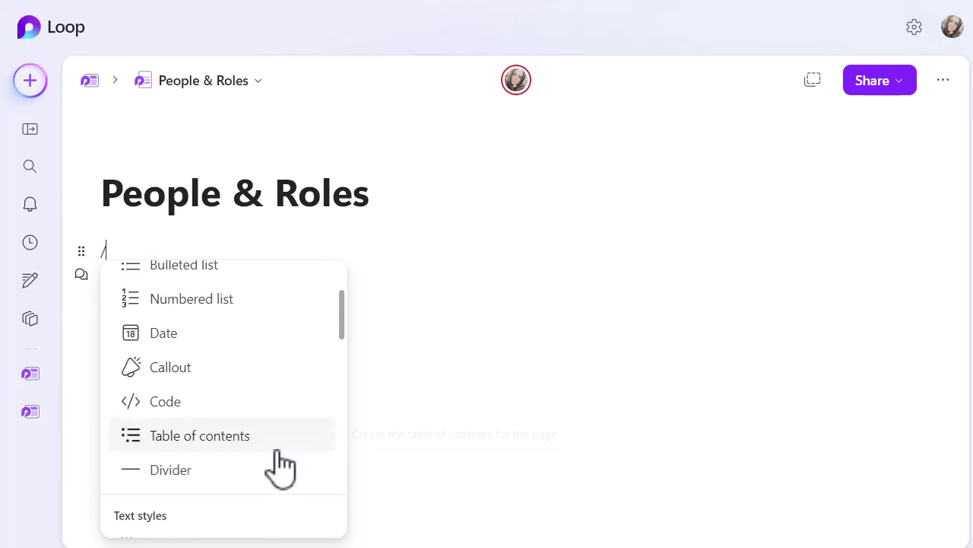
scroll(280, 467, down, 3)
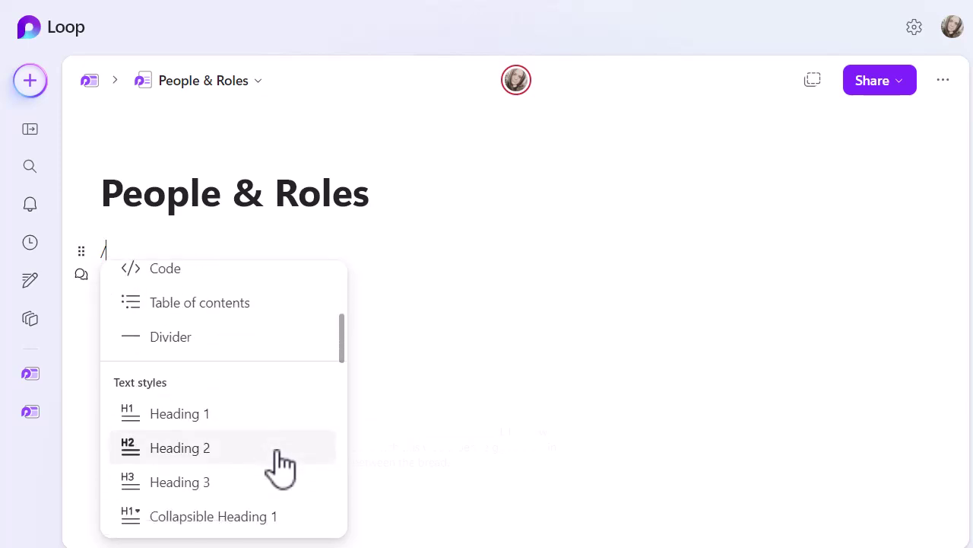
scroll(280, 467, down, 1)
scroll(280, 466, down, 3)
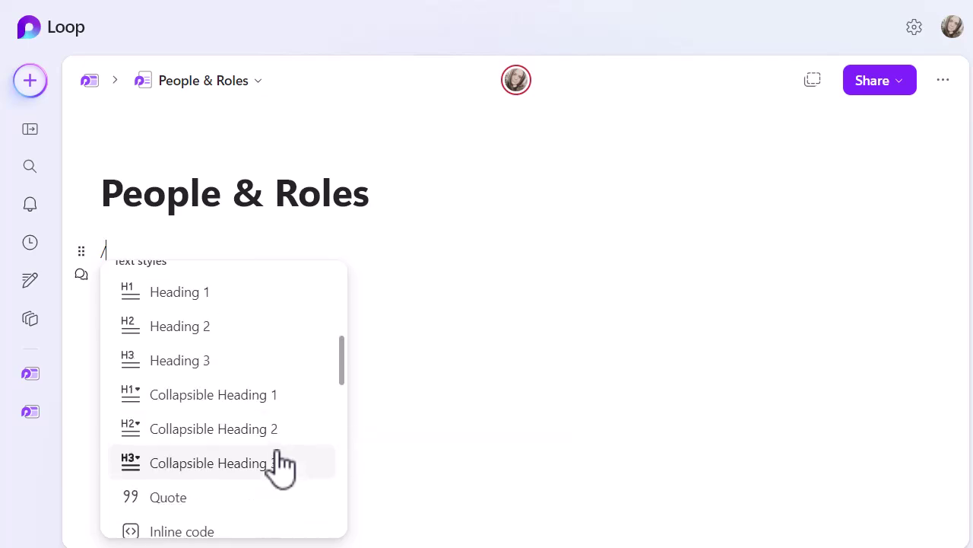
scroll(279, 466, down, 3)
scroll(280, 467, down, 3)
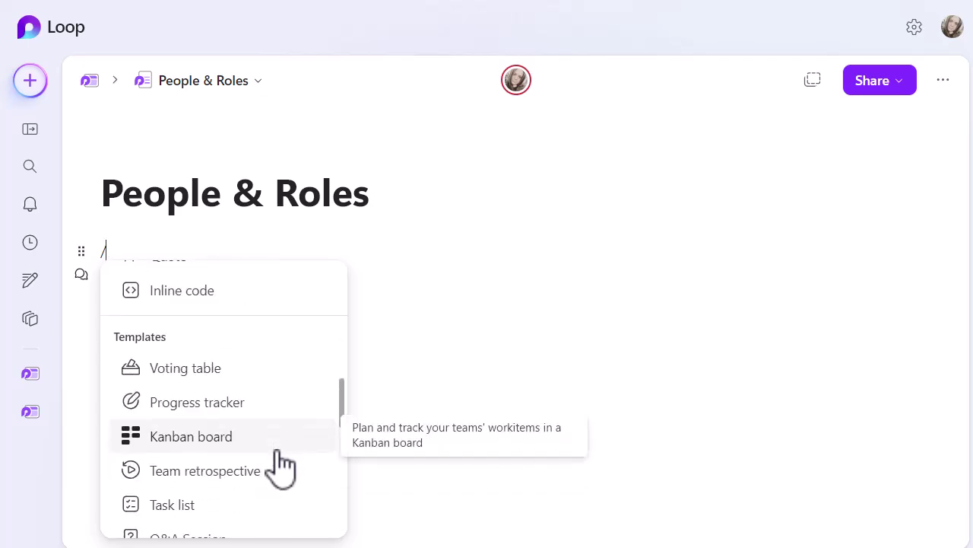
scroll(280, 465, down, 3)
scroll(280, 465, down, 3)
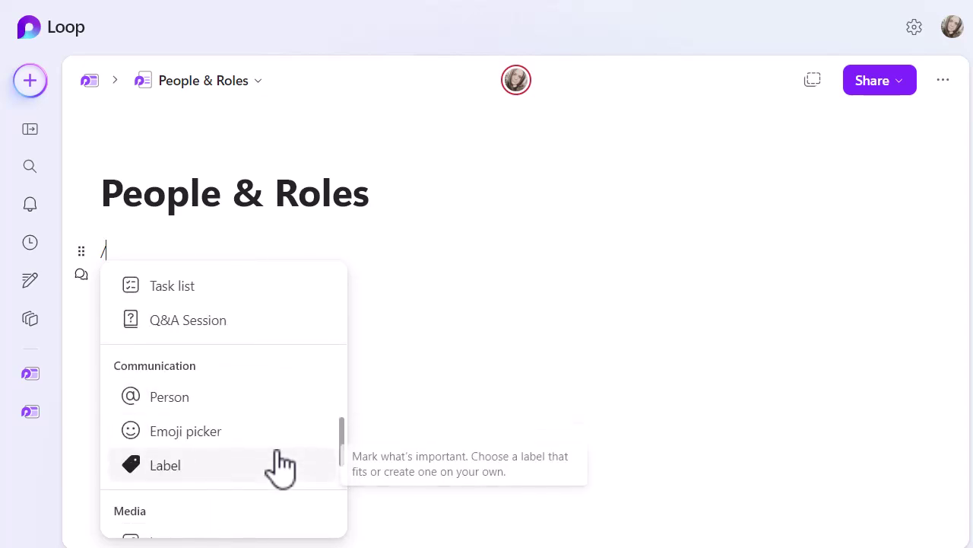
scroll(280, 466, down, 2)
scroll(280, 465, down, 2)
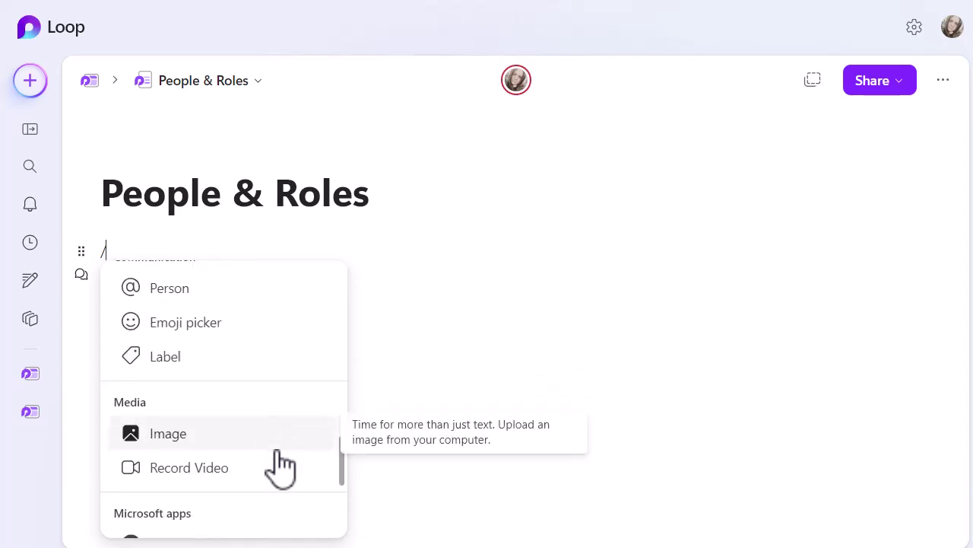
scroll(280, 465, down, 2)
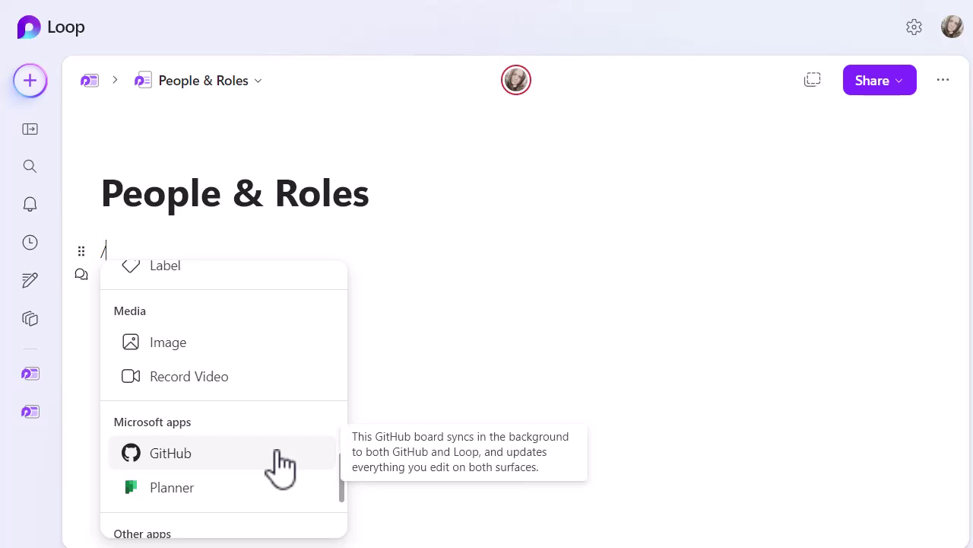
scroll(280, 466, down, 2)
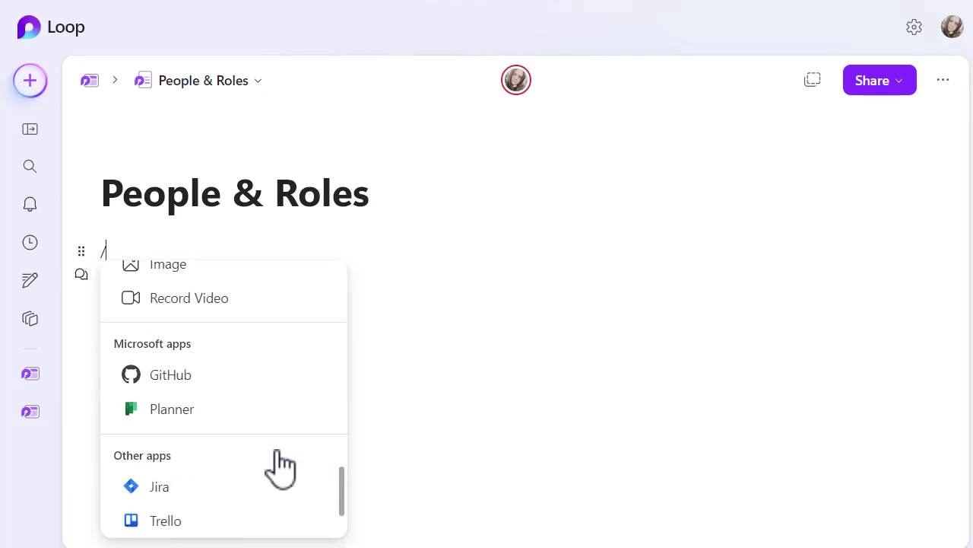
scroll(280, 465, down, 2)
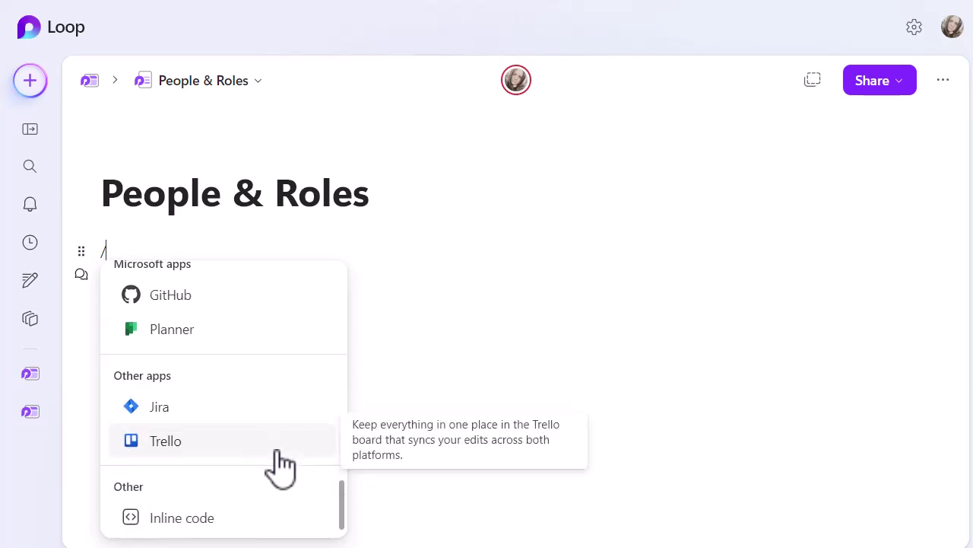
scroll(280, 465, up, 3)
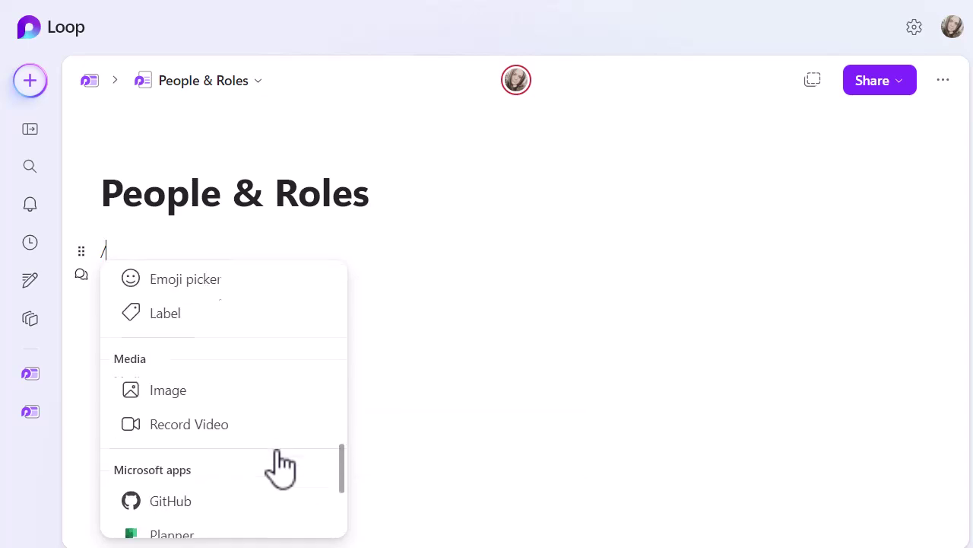
scroll(280, 465, up, 5)
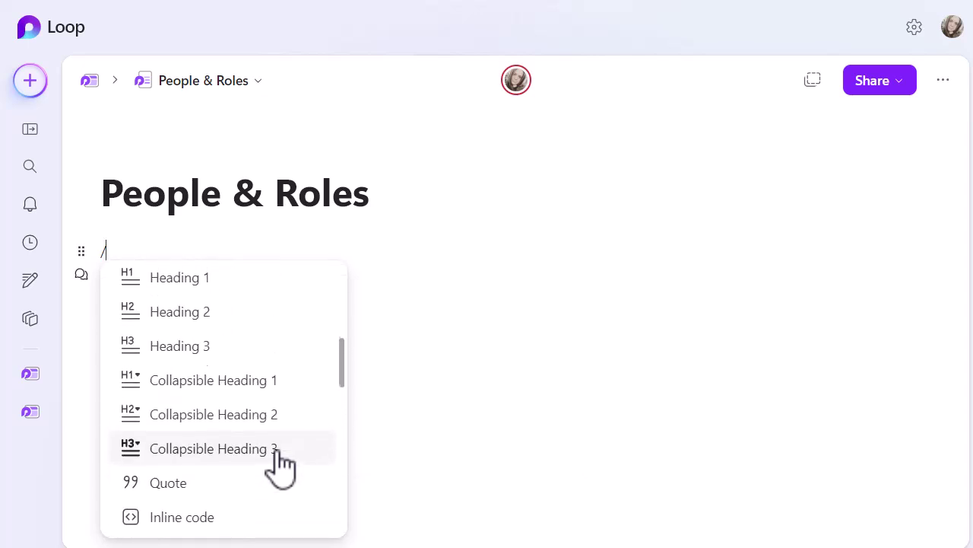
scroll(280, 465, up, 3)
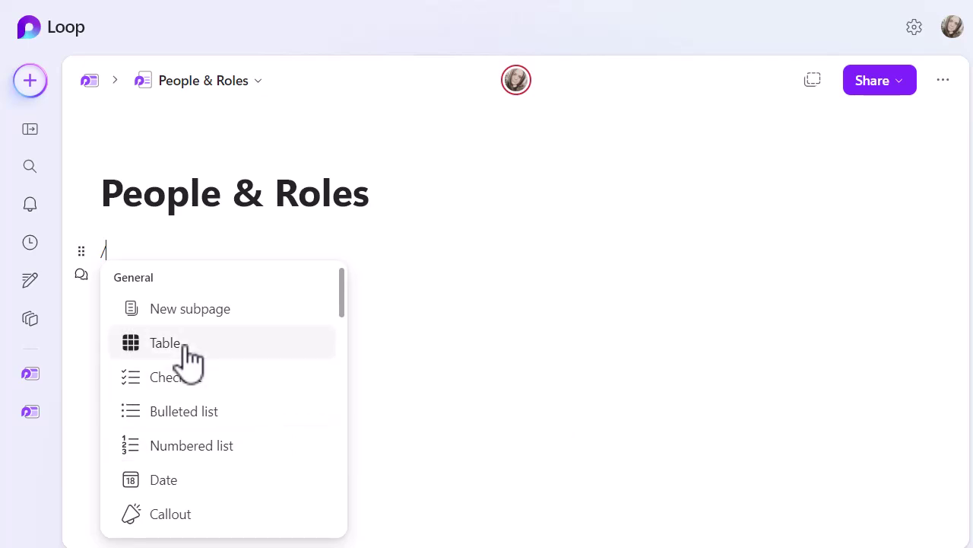
Insert a checklist with Project meeting and Timelines, then type / on a new line below
click(177, 380)
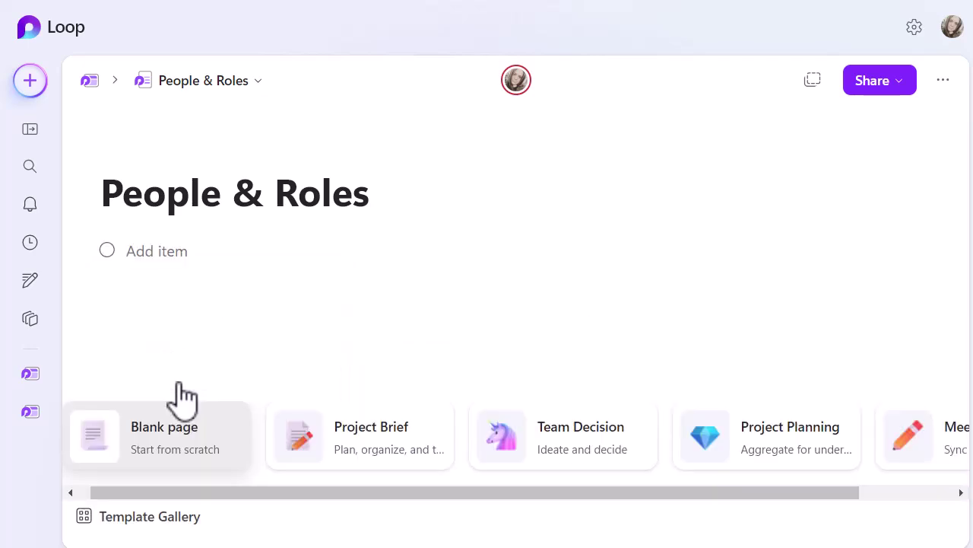
text(Project meeting Timelines)
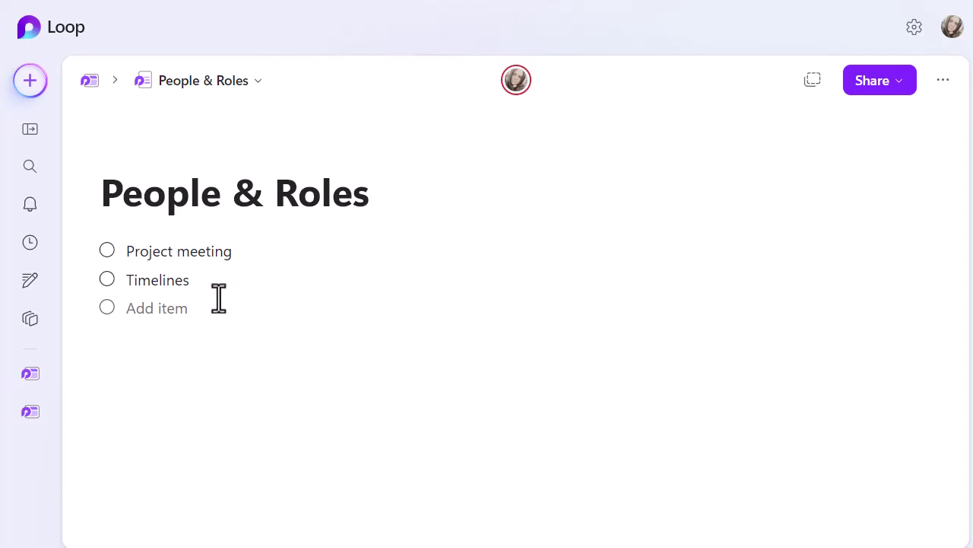
key(Return)
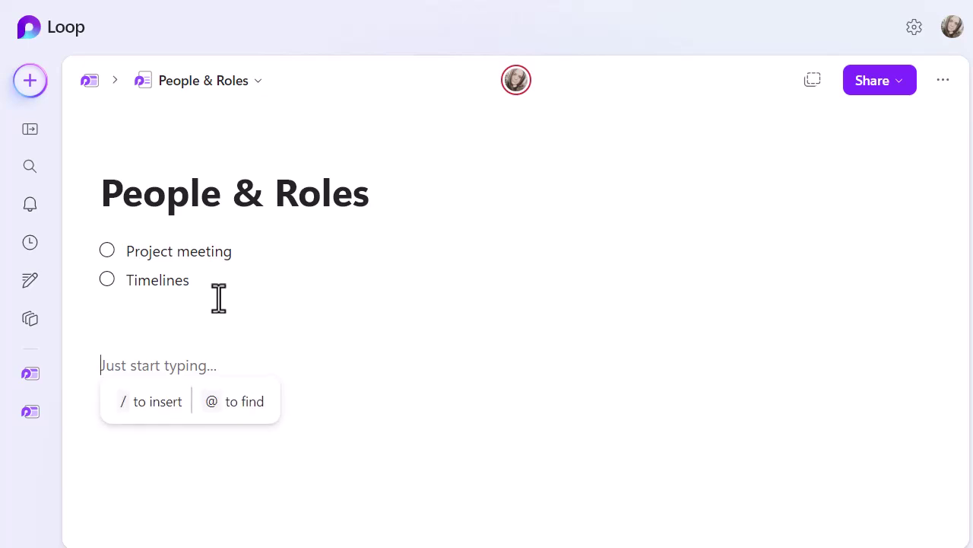
text(/)
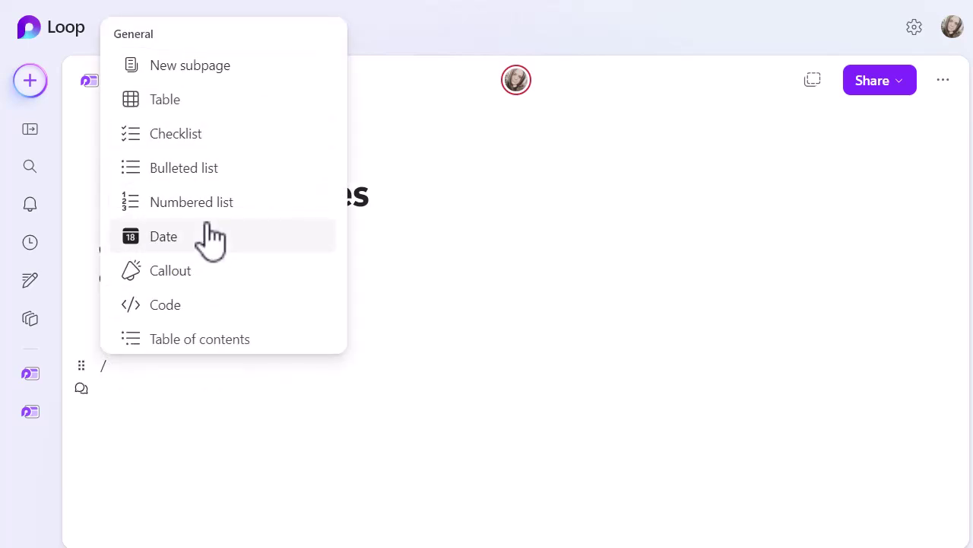
Insert a Kanban board with To do, In progress, On hold and Done columns under the checklist
scroll(211, 236, down, 2)
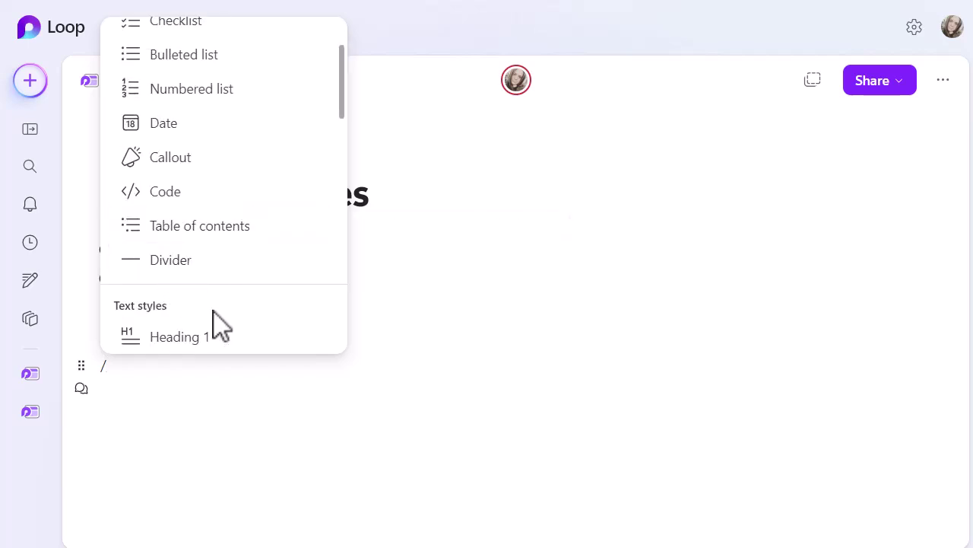
scroll(214, 324, down, 3)
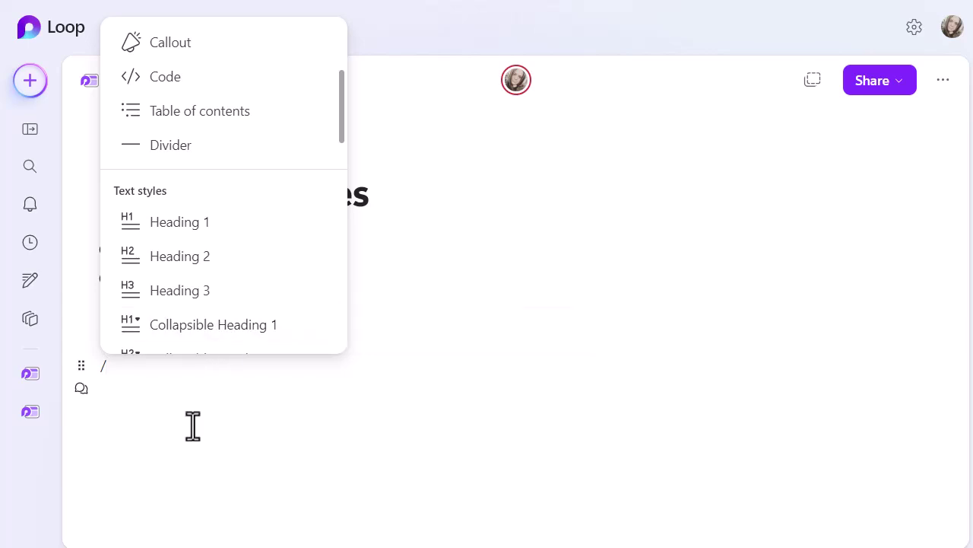
scroll(206, 332, down, 3)
scroll(206, 335, down, 1)
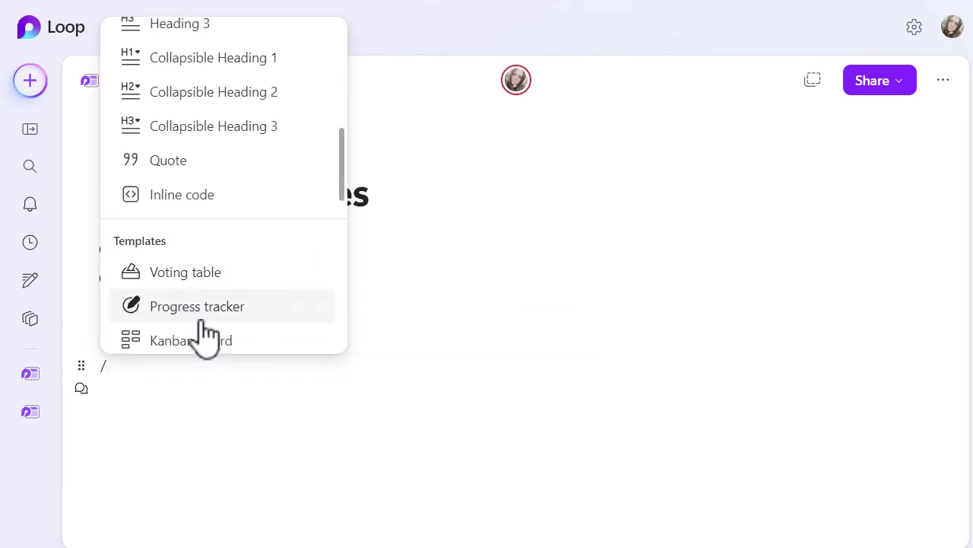
scroll(206, 337, down, 2)
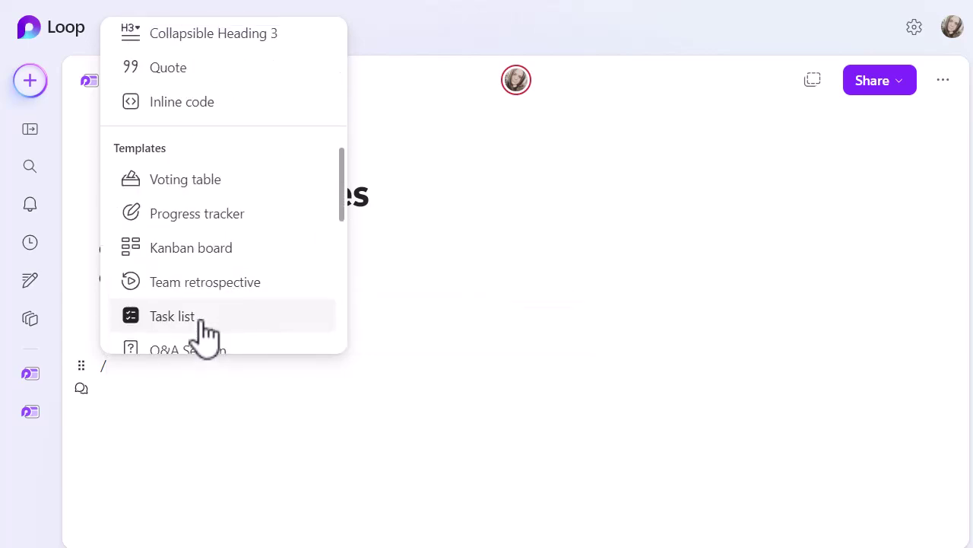
click(200, 250)
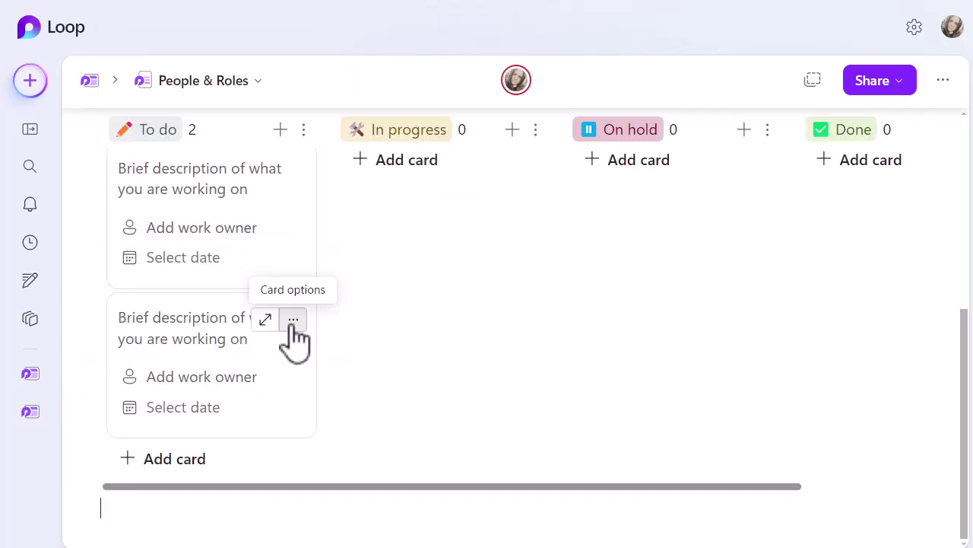
scroll(398, 342, up, 2)
scroll(399, 355, up, 2)
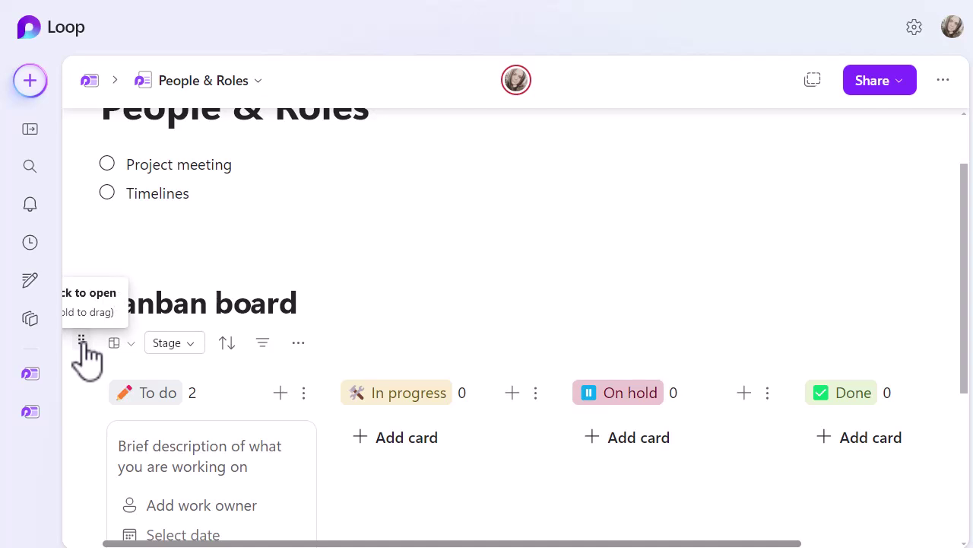
drag(84, 343, 65, 406)
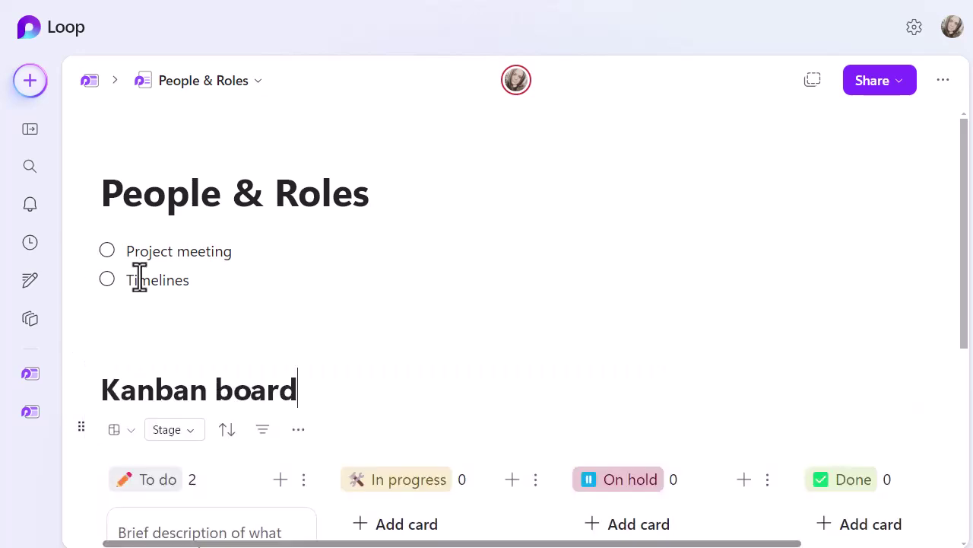
click(203, 269)
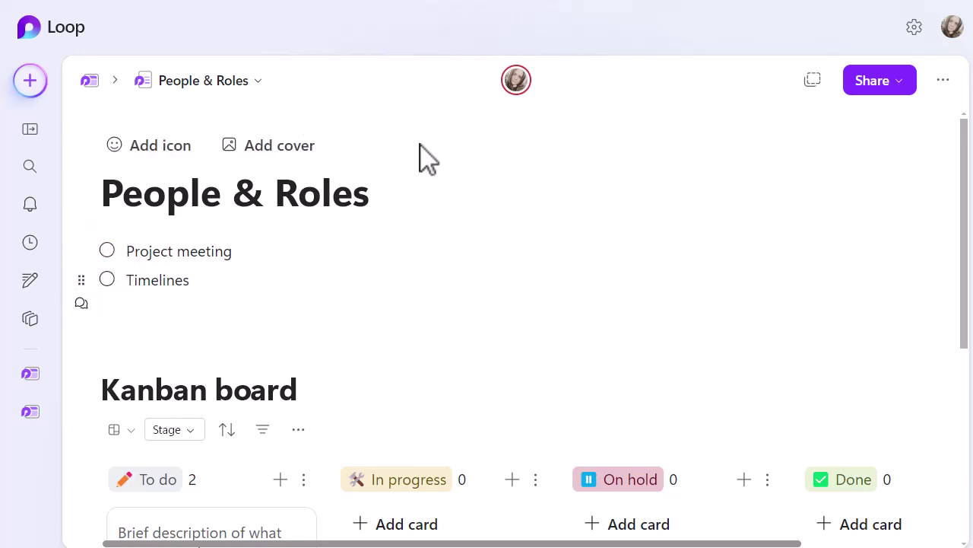
Open the More options menu for the People & Roles page
click(943, 80)
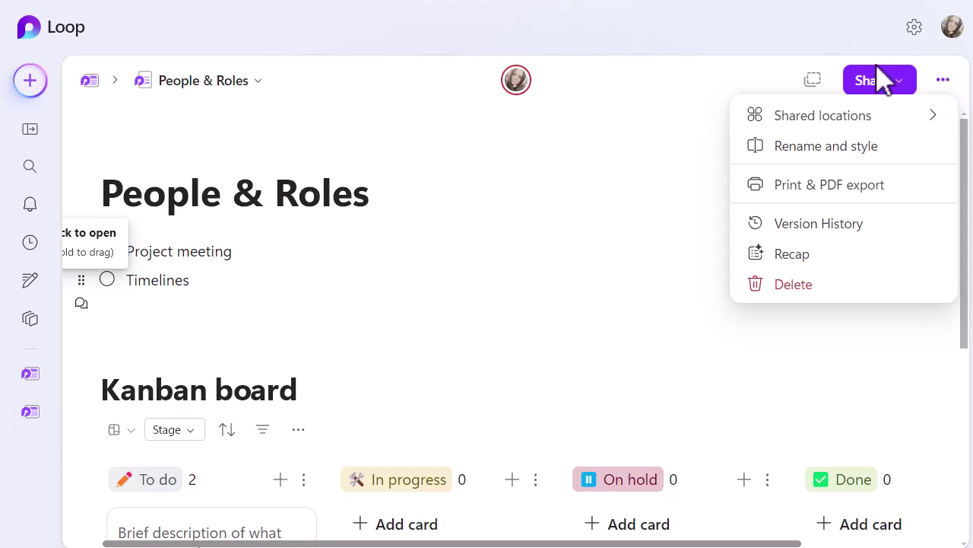
Open the Share dropdown listing Workspace, Page link and Loop component
click(905, 81)
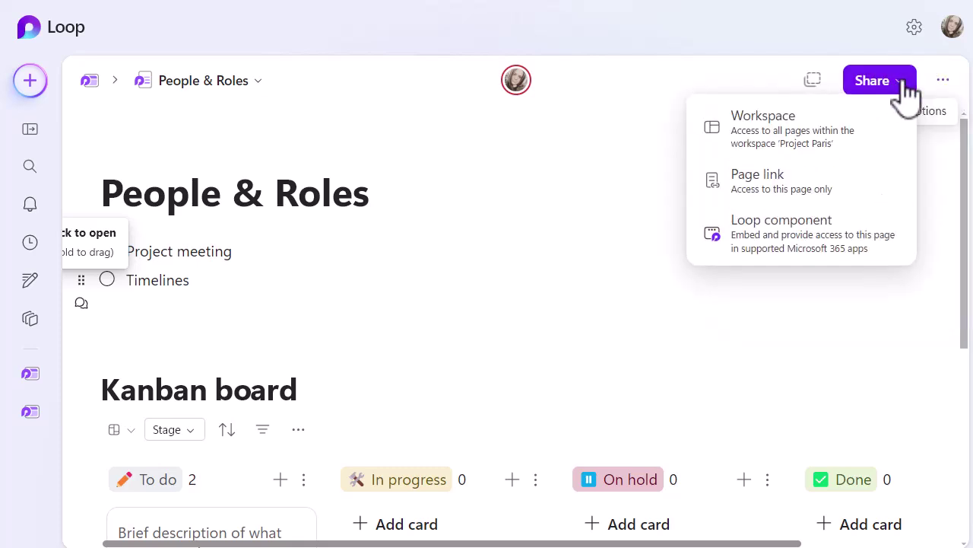